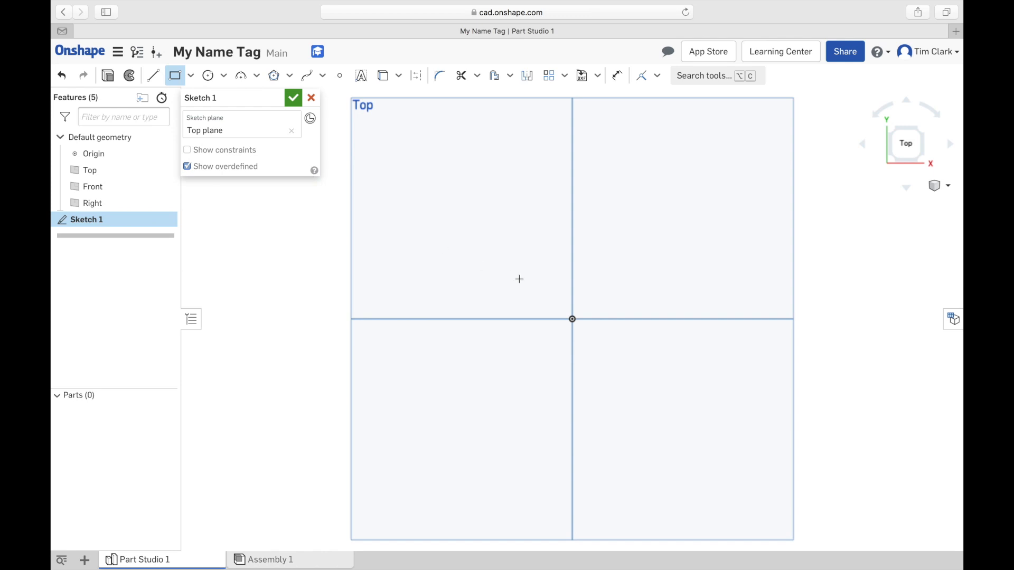
- Sketch a corner rectangle about 3.33 by 1.79 inches enclosing the origin on the Top plane
click(481, 272)
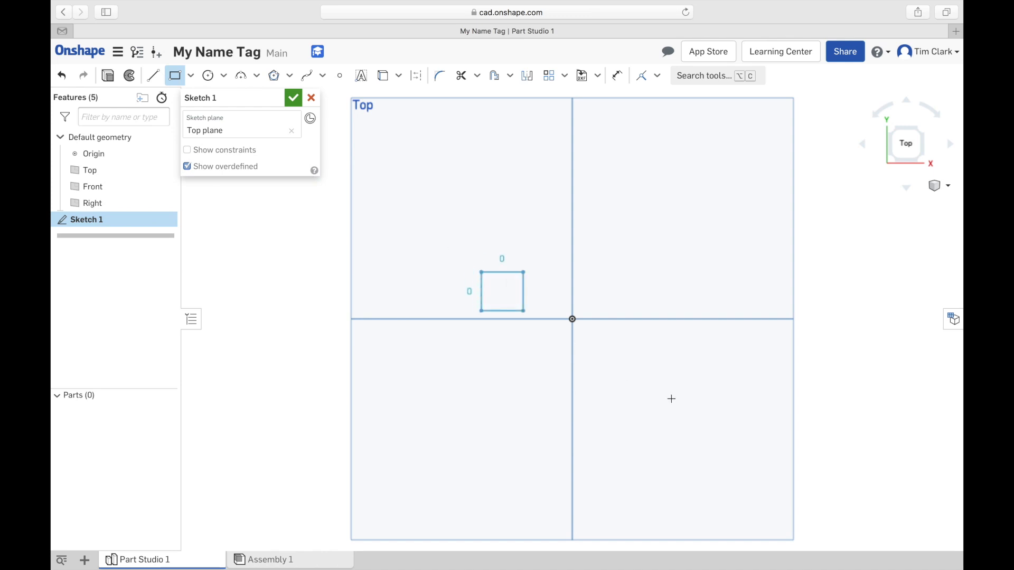
click(728, 405)
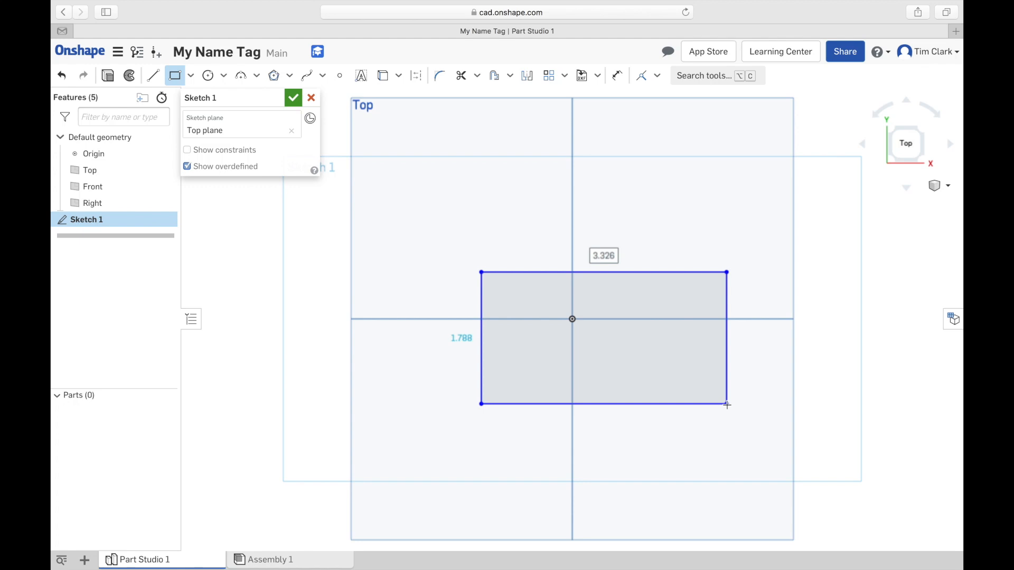
- Set the workspace's default length unit to millimetre
click(121, 53)
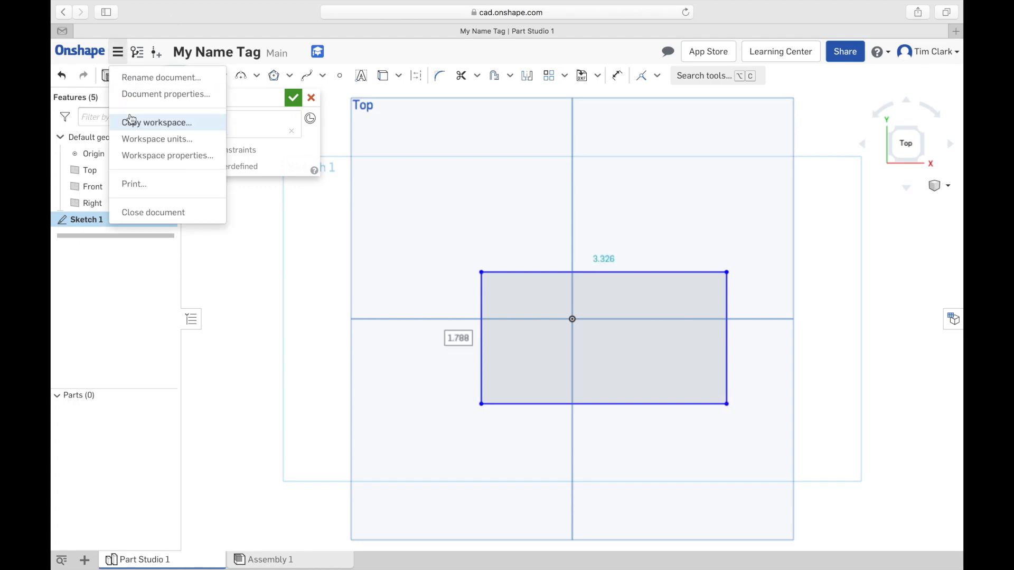
click(132, 139)
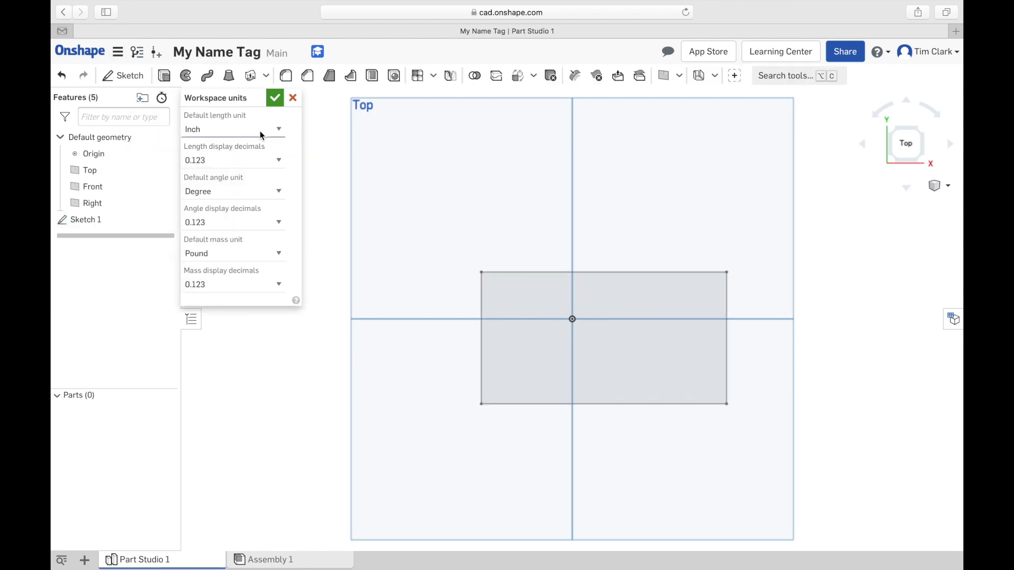
click(278, 132)
click(246, 151)
click(275, 98)
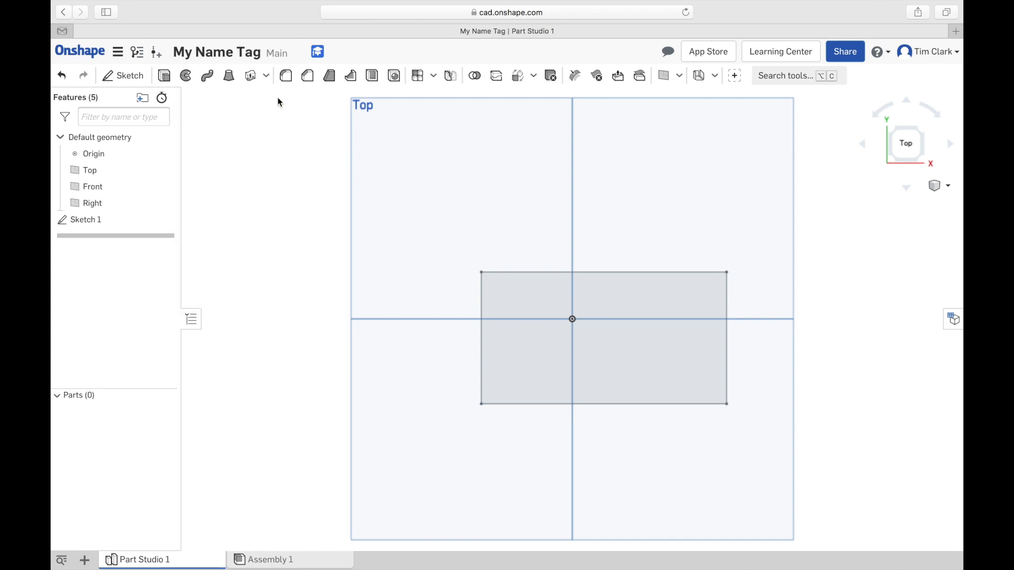
- Reopen the rectangle sketch for editing and rename it "Name Tag Main"
double_click(81, 221)
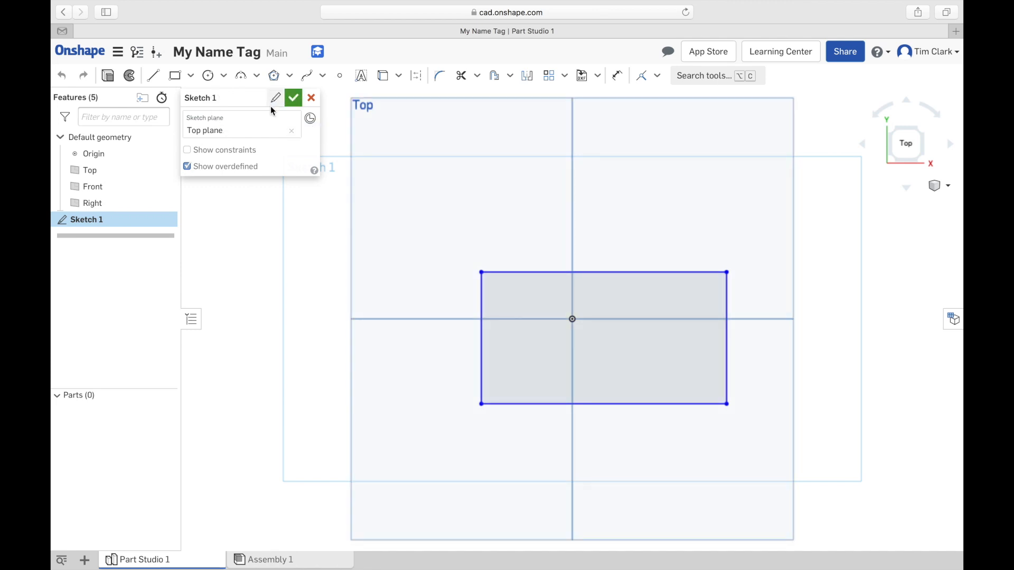
click(277, 98)
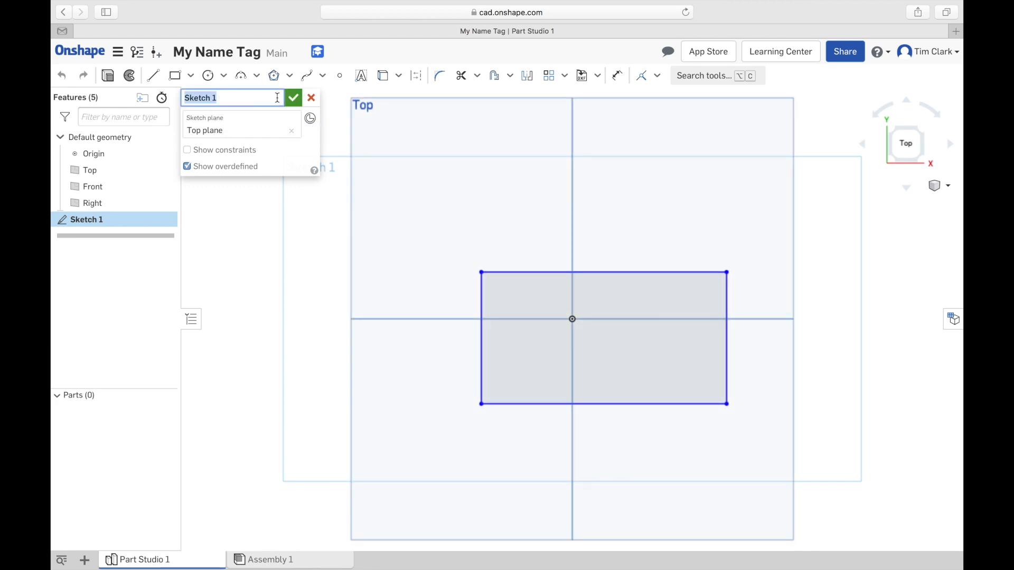
text(Name Tag )
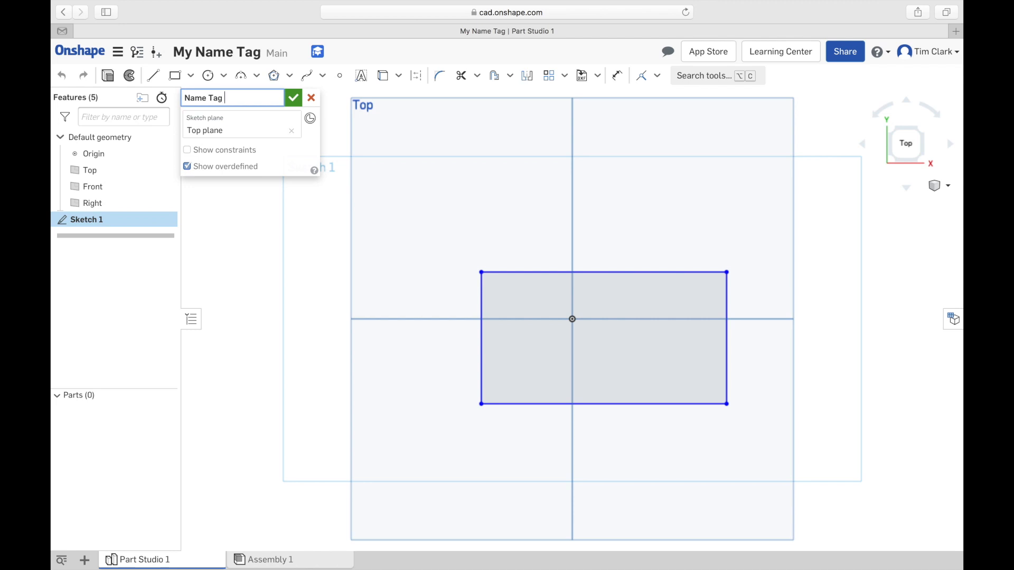
text(Main)
key(Return)
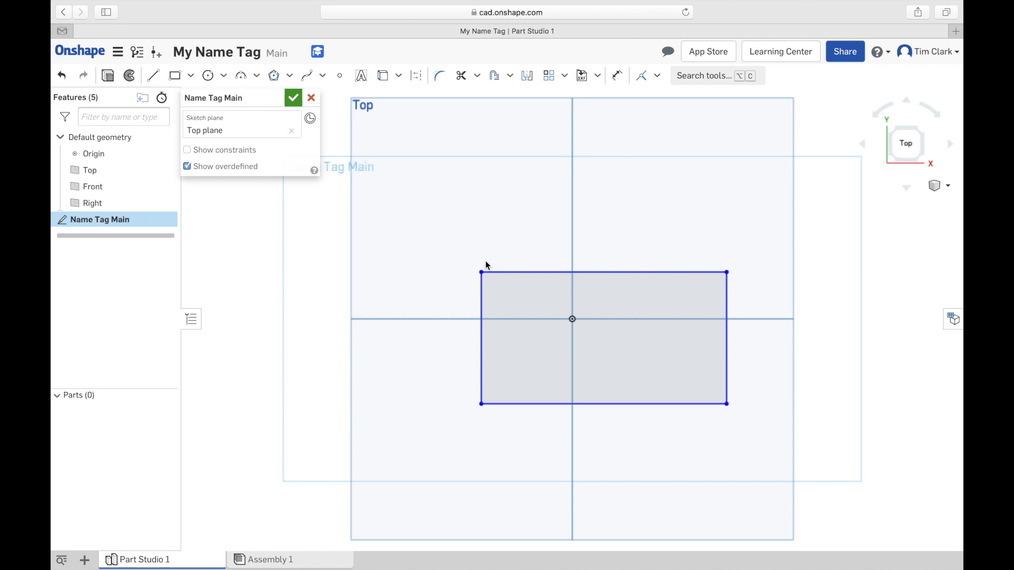
- Dimension the rectangle to 78 mm wide and 39 mm high
click(618, 75)
click(612, 272)
click(601, 228)
text(78)
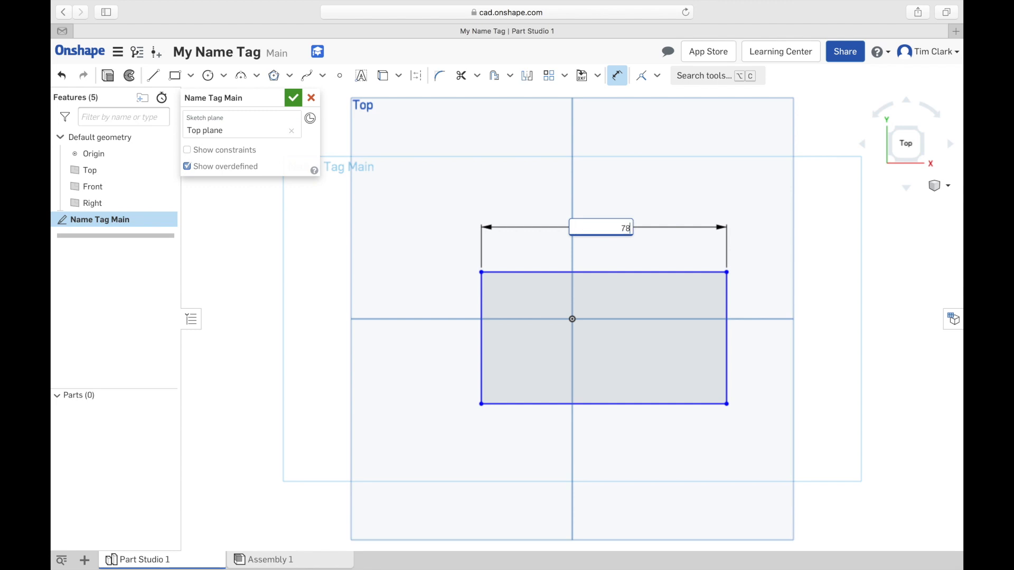
key(Return)
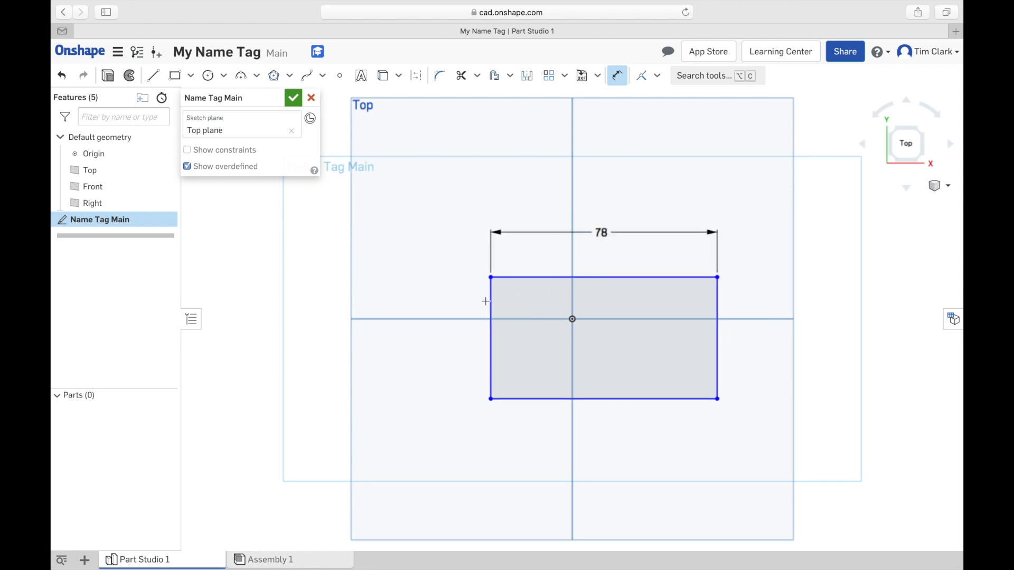
click(491, 302)
click(445, 298)
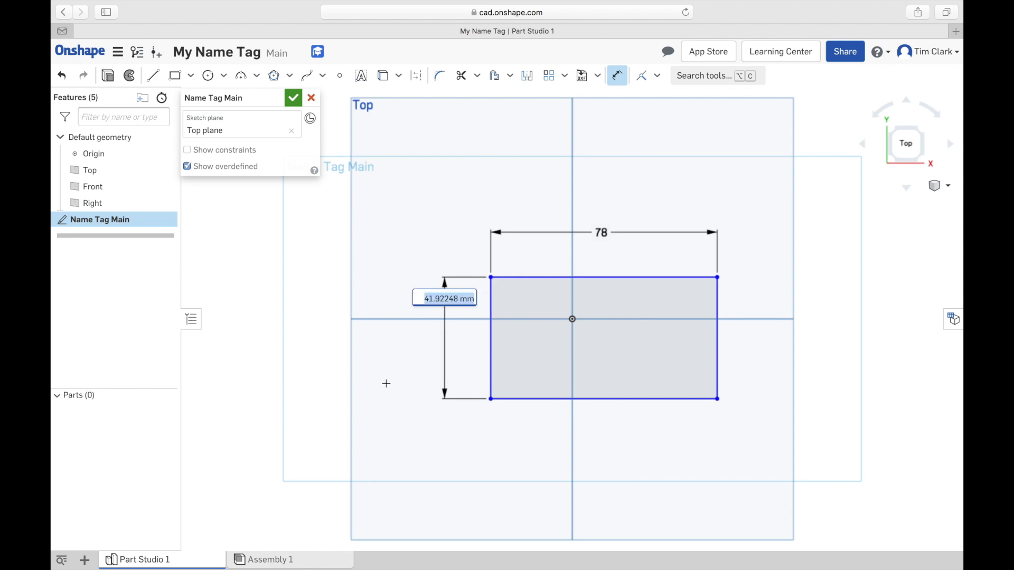
text(39)
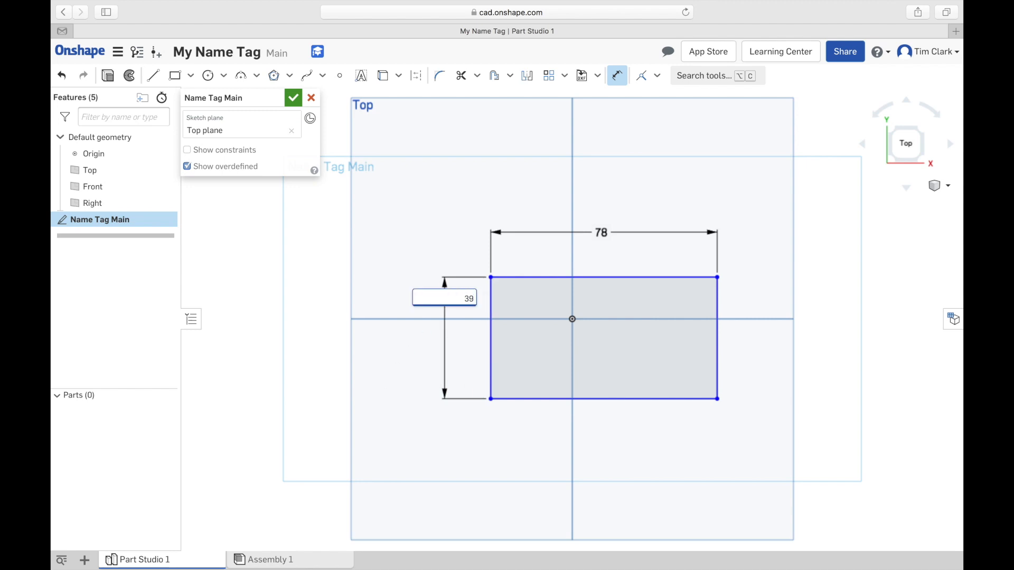
key(Return)
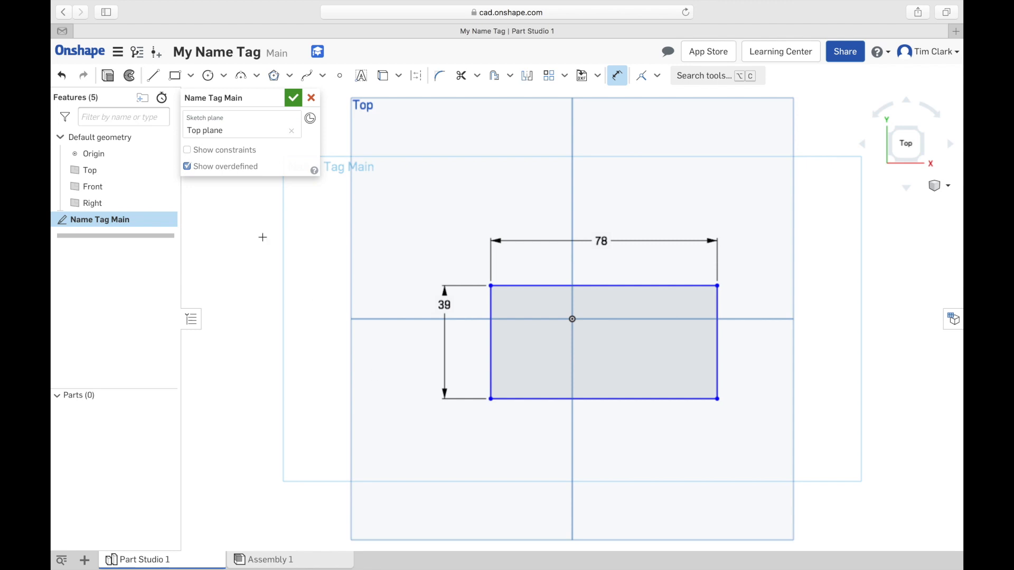
- Draw a vertical construction line between the midpoints of the rectangle's upper and lower edges
click(154, 77)
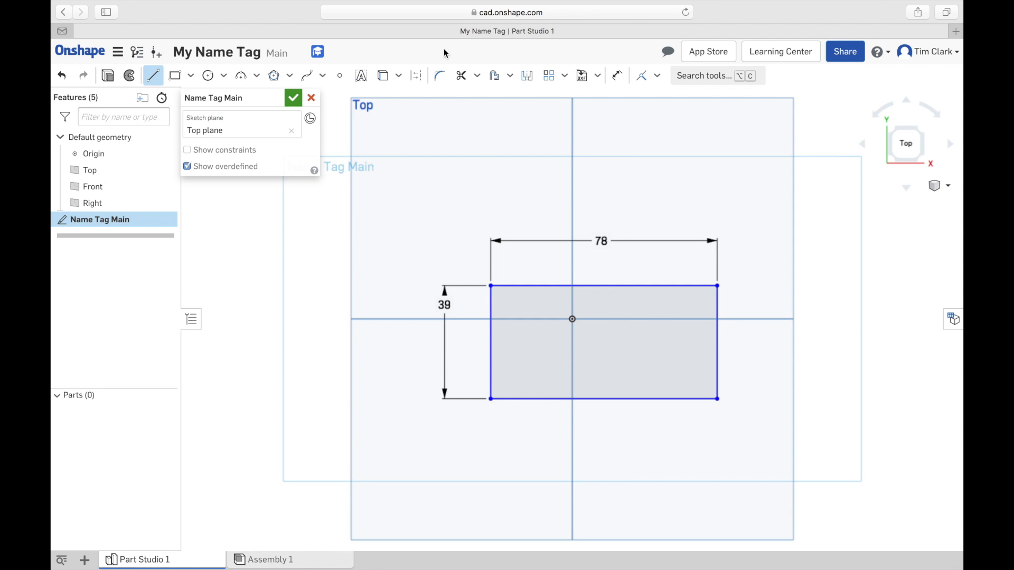
click(416, 77)
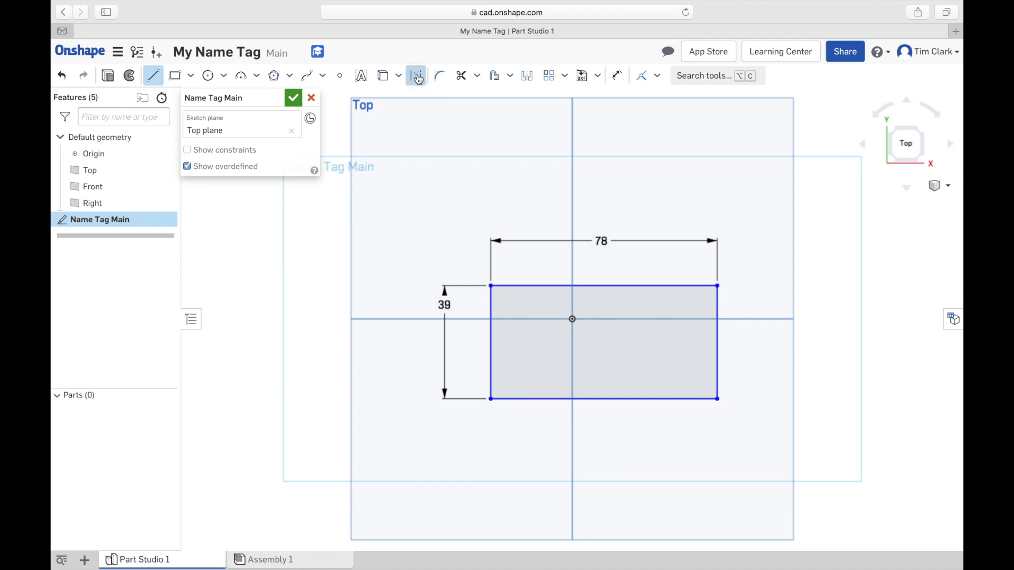
click(603, 286)
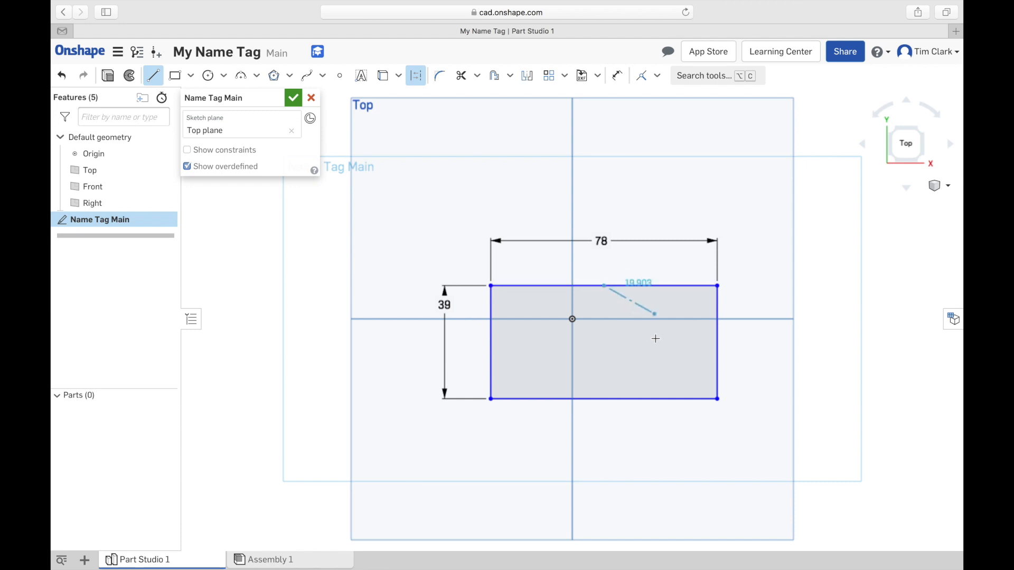
click(604, 399)
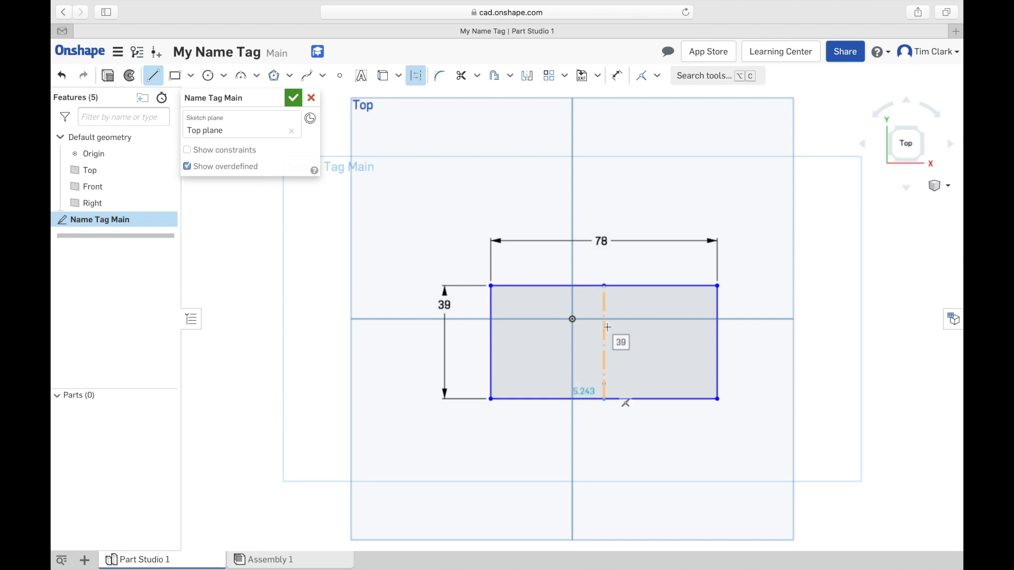
- Centre the rectangle on the origin with a Midpoint constraint between the construction line and the origin, and finish the sketch
click(657, 78)
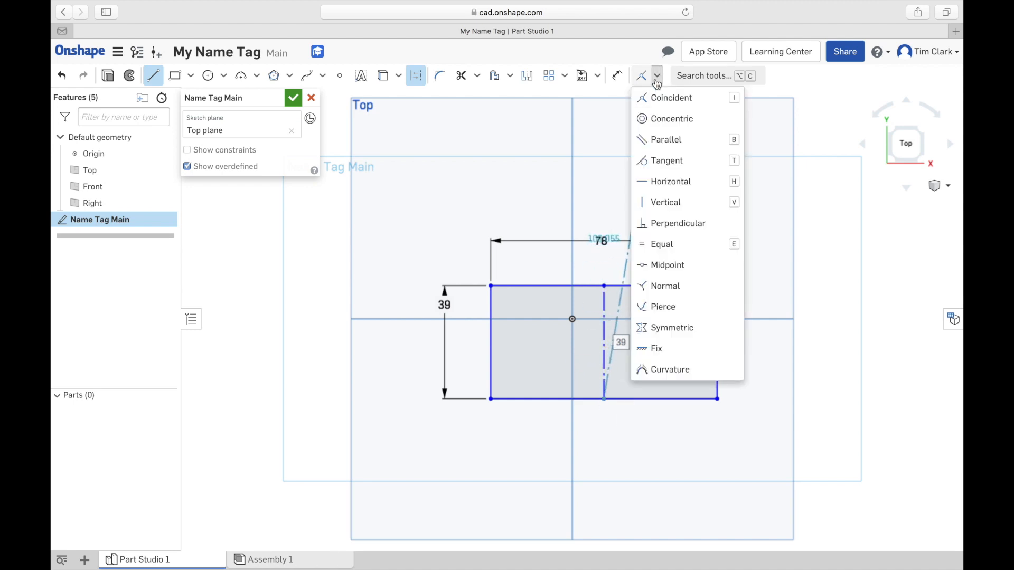
click(666, 265)
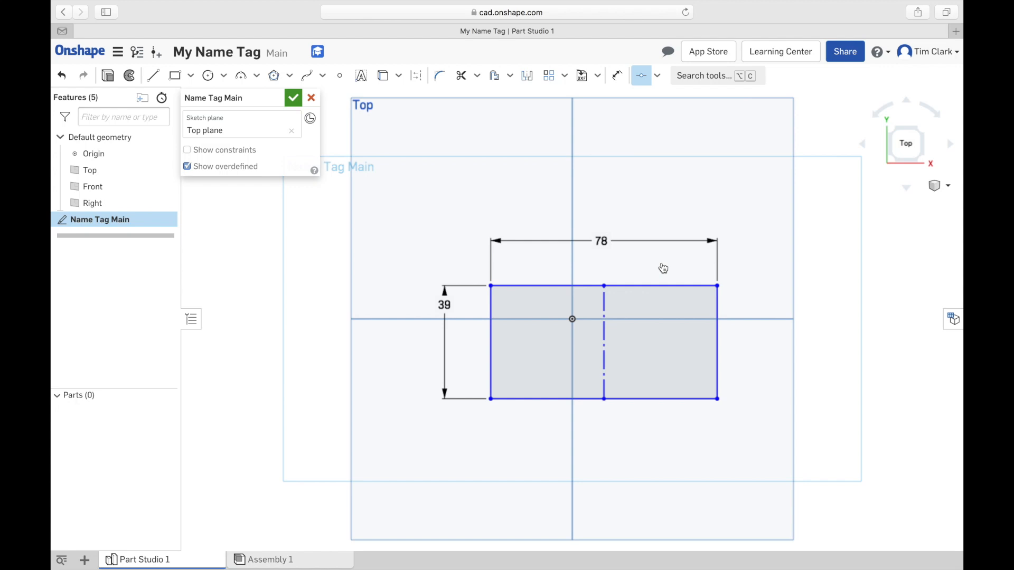
click(604, 338)
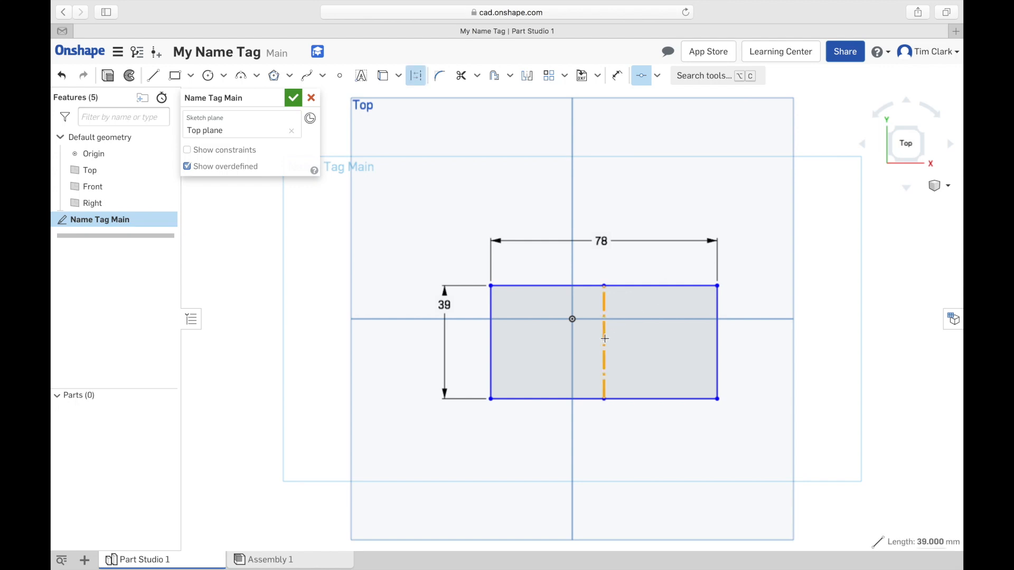
click(573, 320)
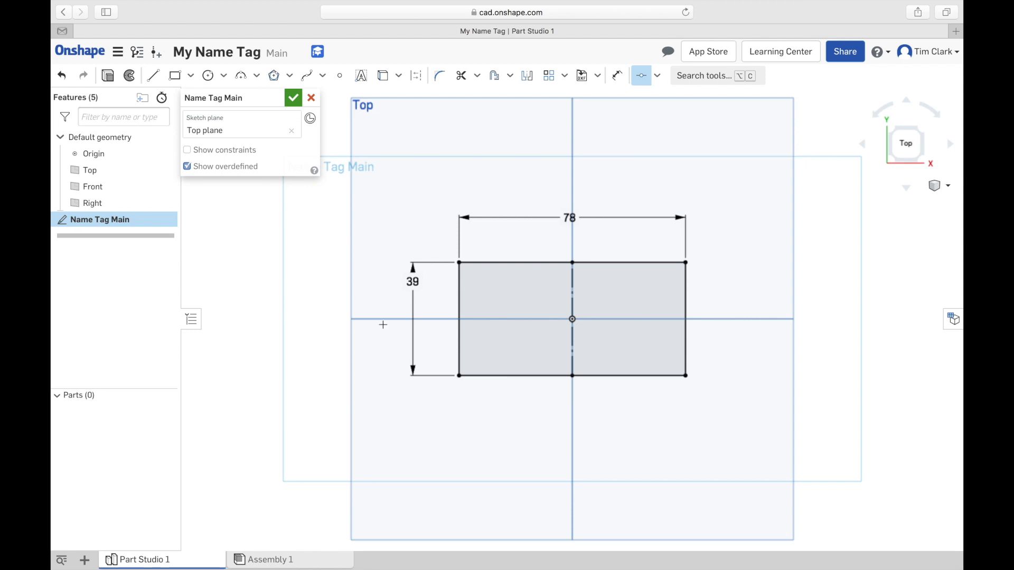
click(293, 100)
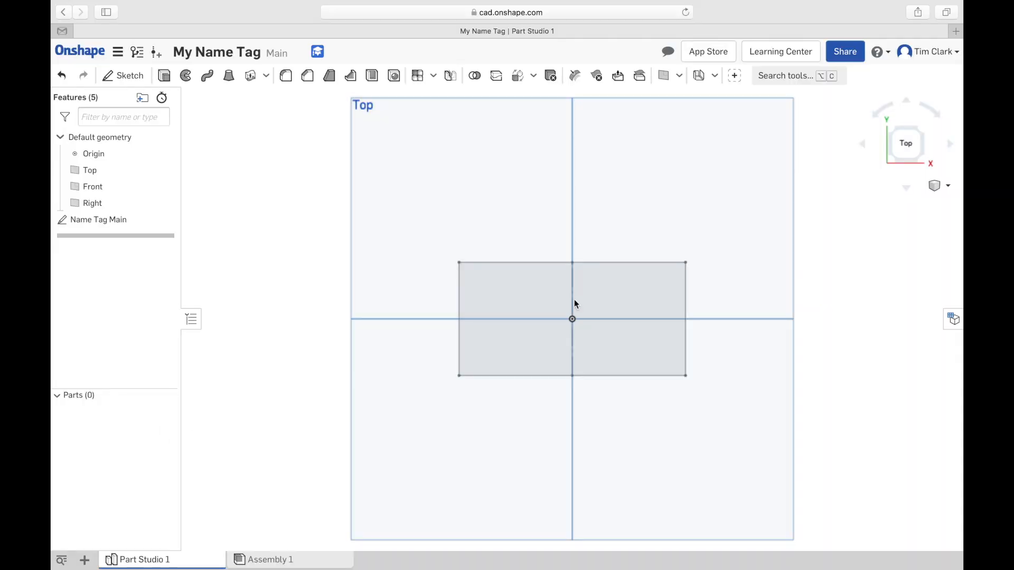
- Extrude the Name Tag Main rectangle as a new solid with a blind depth of 3 mm
click(888, 162)
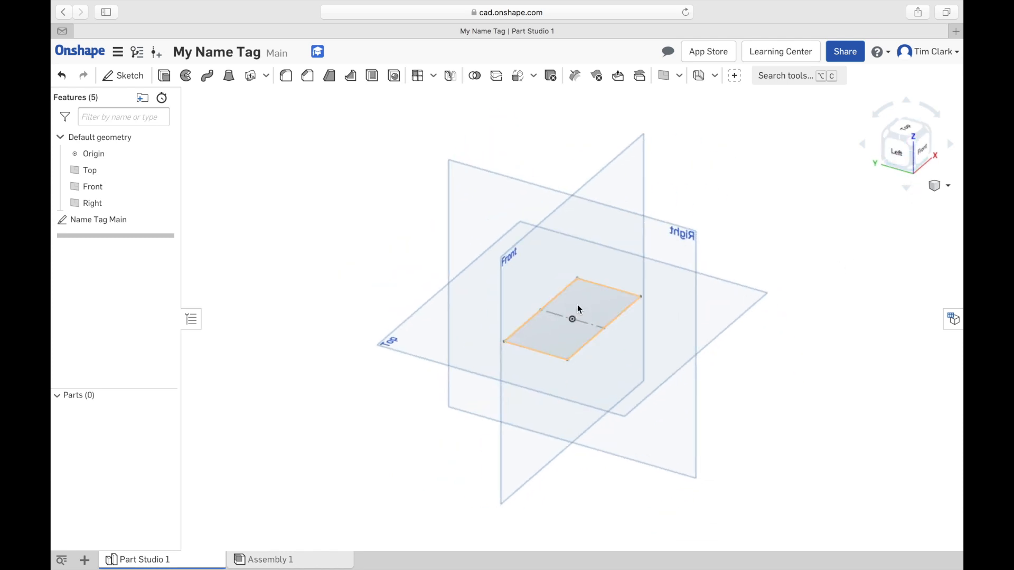
click(165, 76)
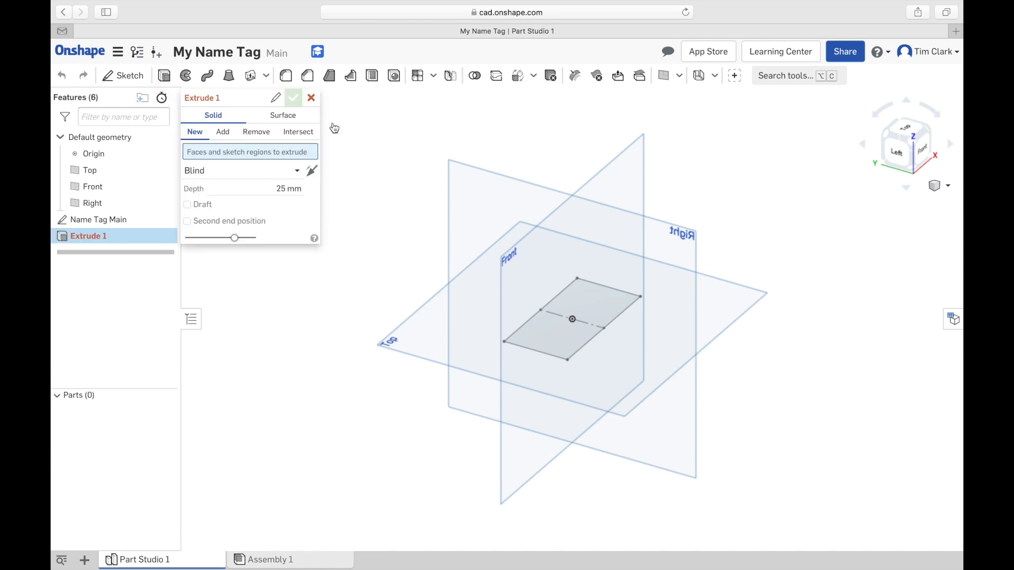
click(560, 338)
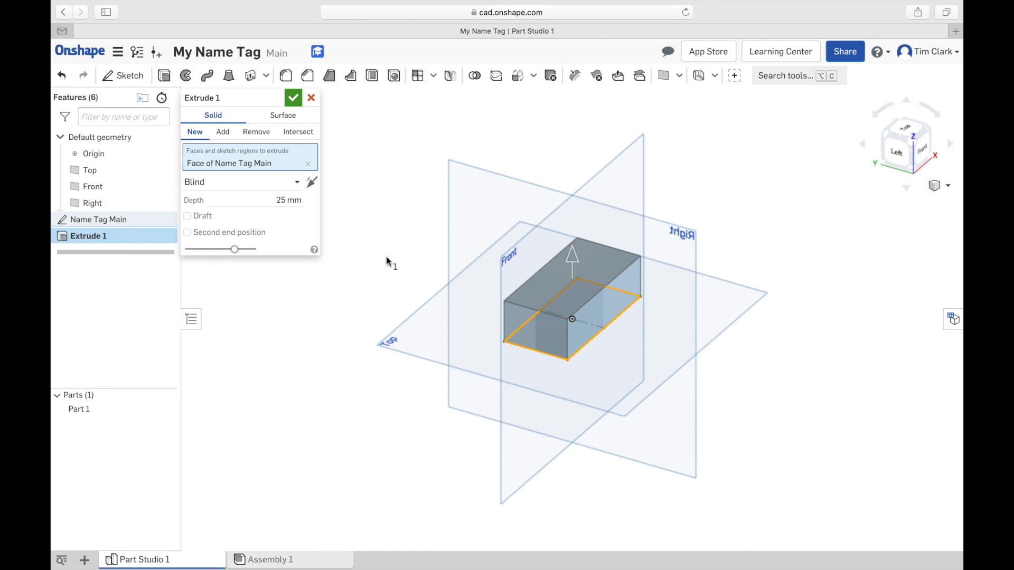
click(308, 203)
text(3)
click(294, 98)
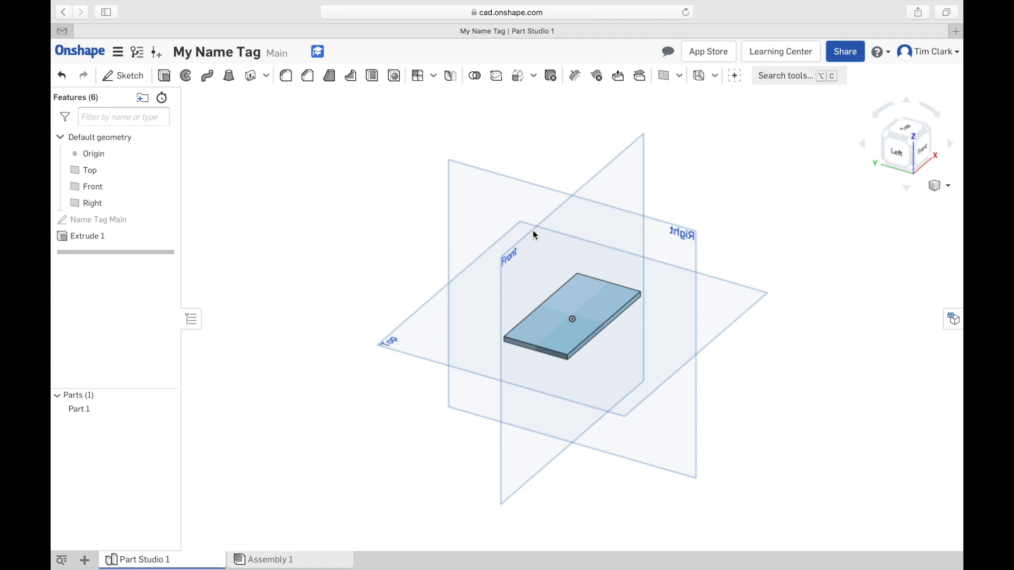
- Start a new sketch on the top face of the extruded plate, viewed from the top
click(127, 76)
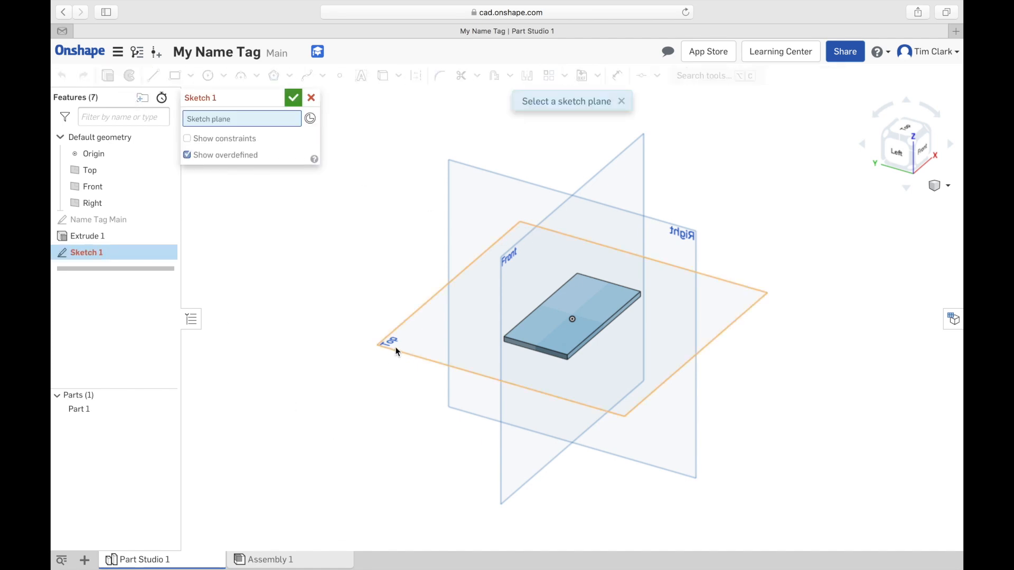
click(563, 335)
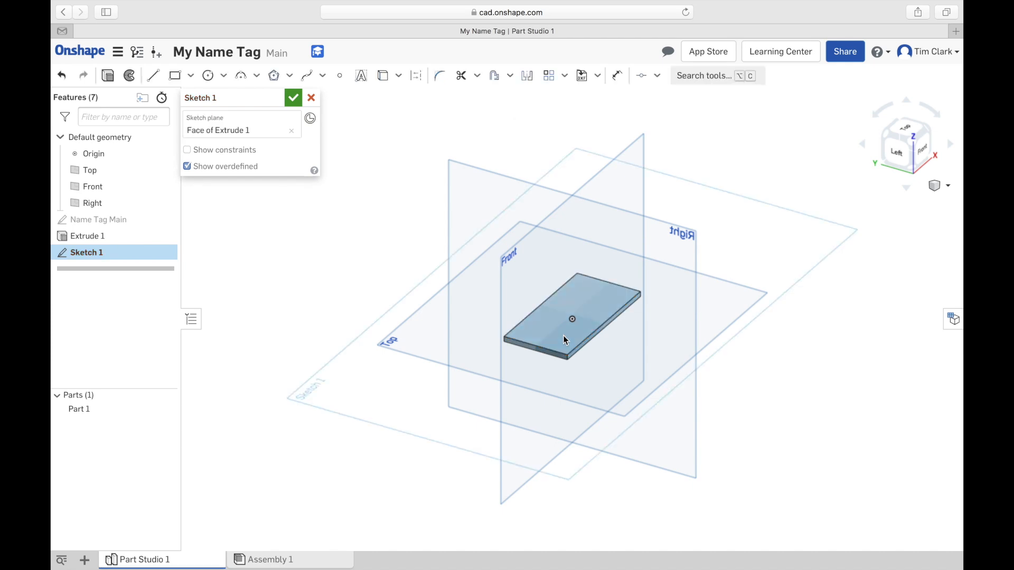
click(900, 127)
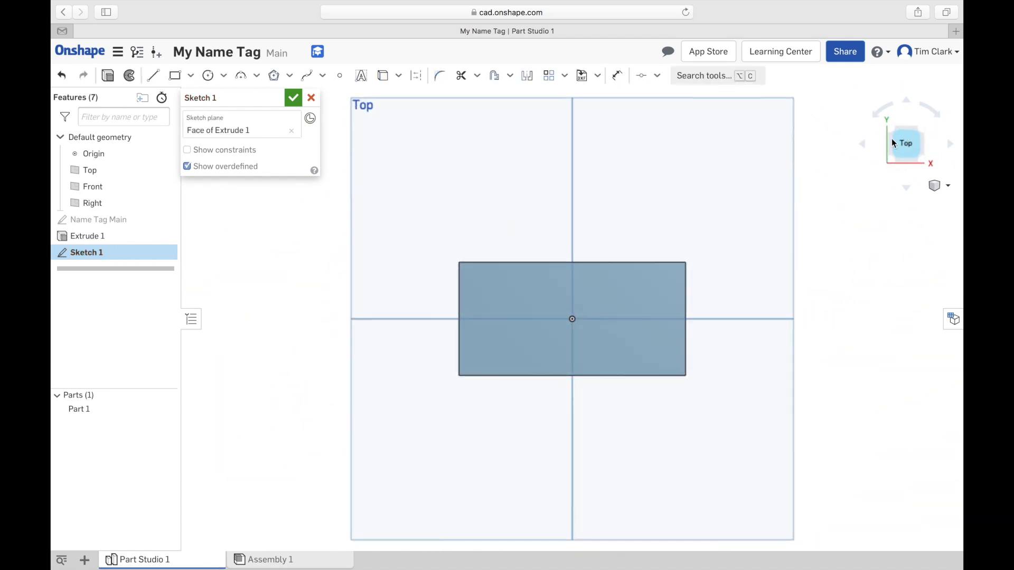
- Add sketch text above the plate containing the name-tag name, set in bold Open Sans
click(361, 76)
drag(465, 153, 649, 214)
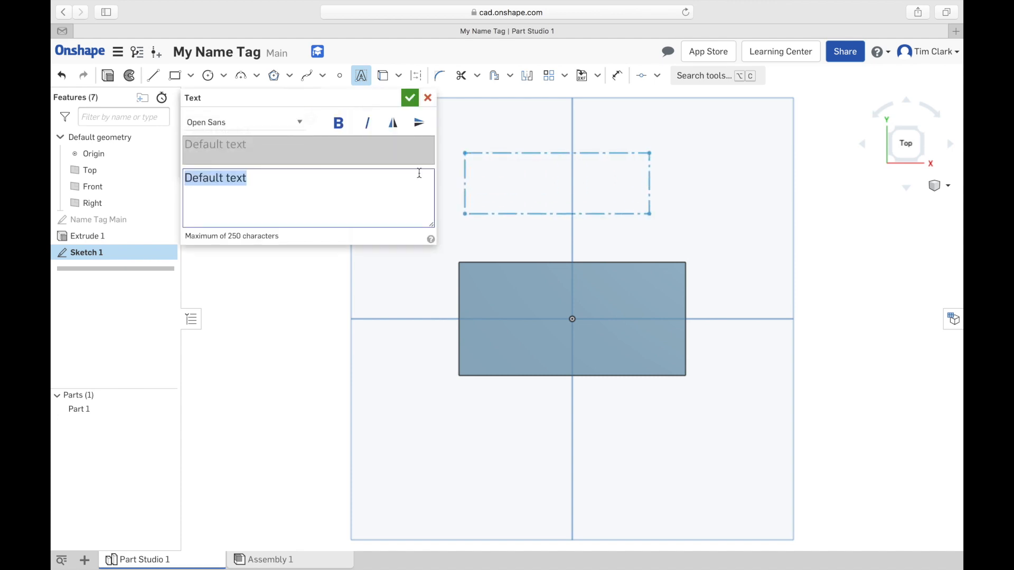
drag(255, 181, 175, 178)
text(Habu)
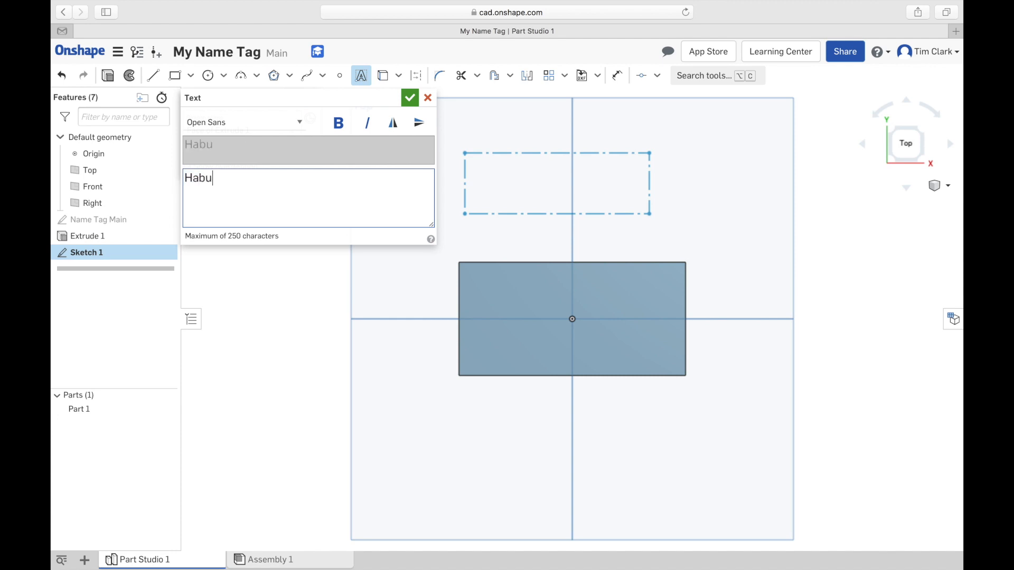
text(kuk)
click(340, 125)
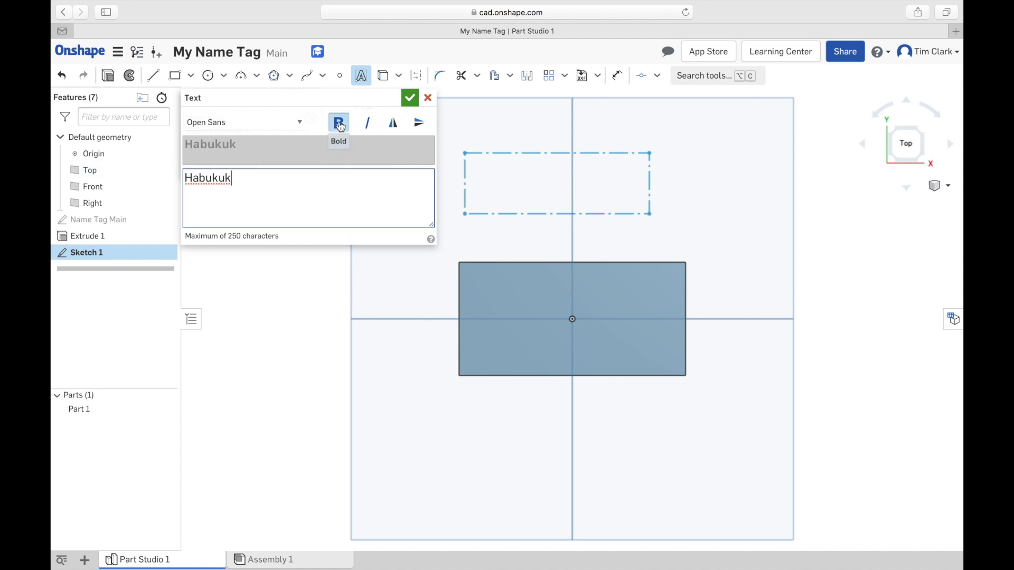
click(299, 123)
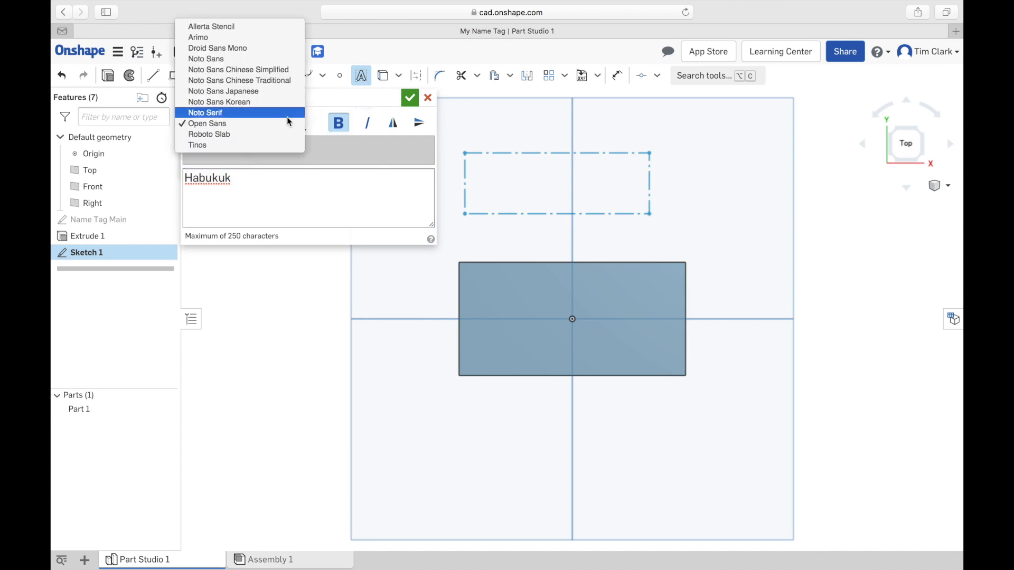
click(209, 124)
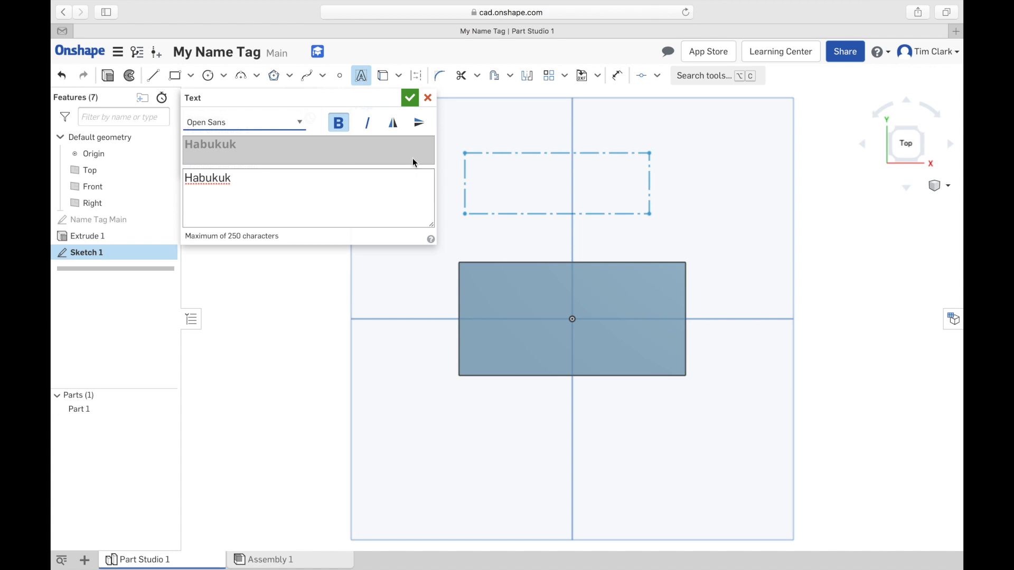
click(410, 98)
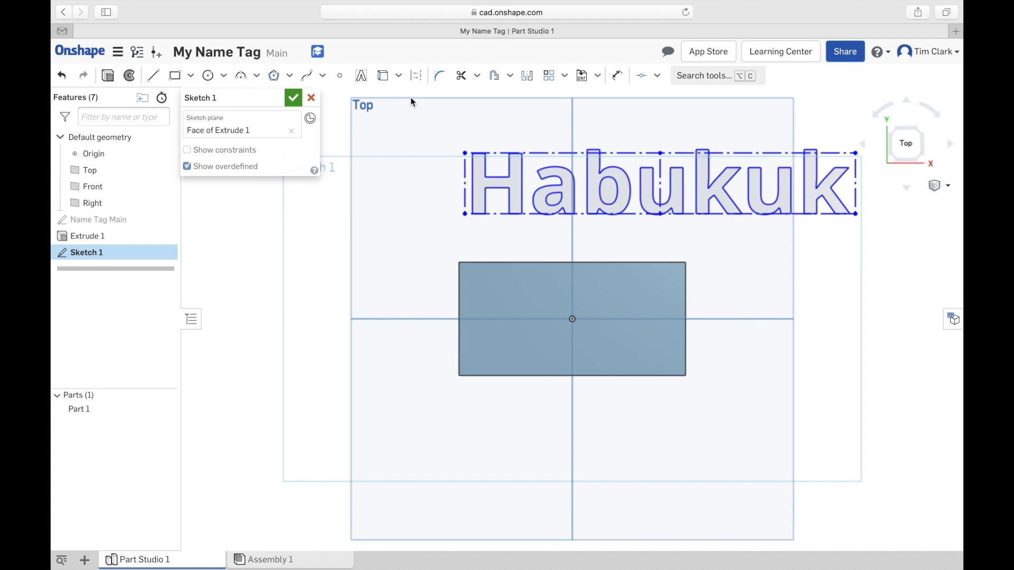
- Dimension the width of the text's control box to 70 mm
click(616, 75)
click(638, 154)
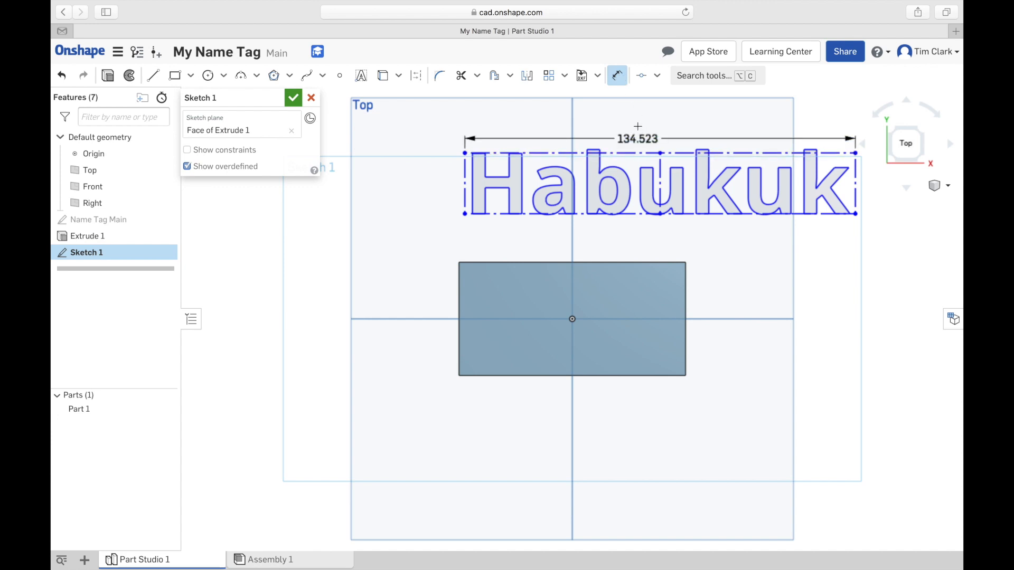
click(638, 116)
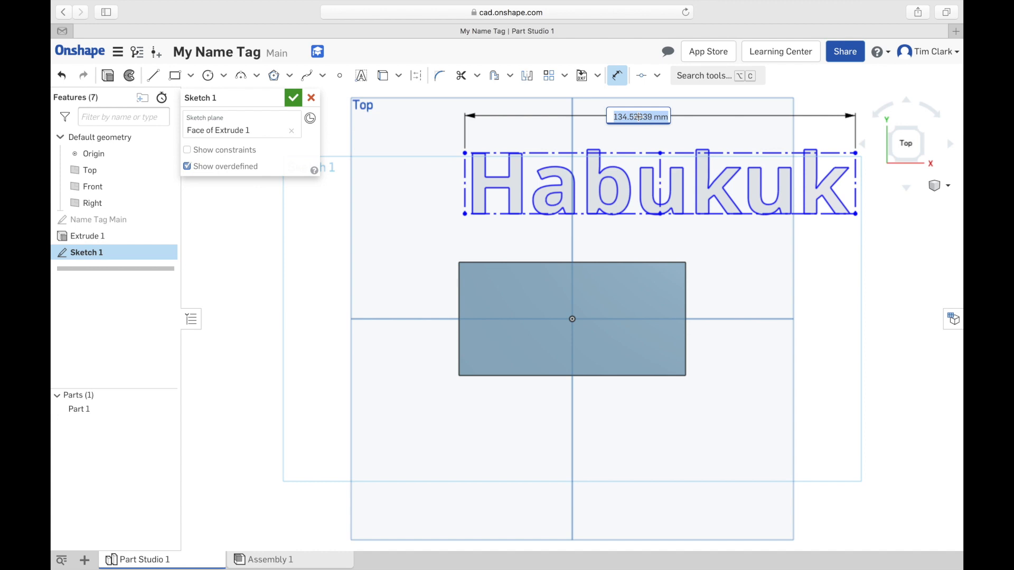
text(70)
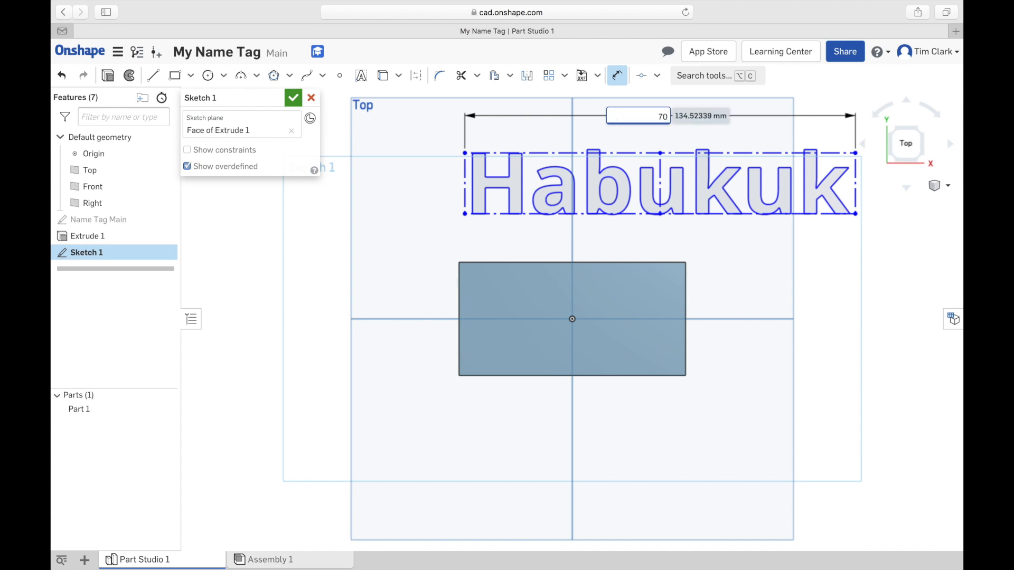
key(Return)
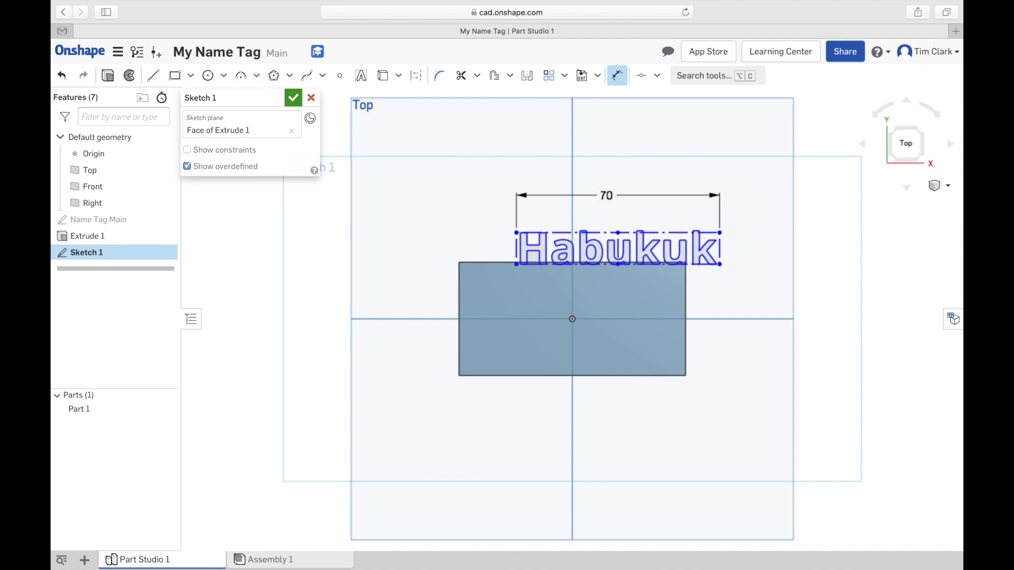
key(Escape)
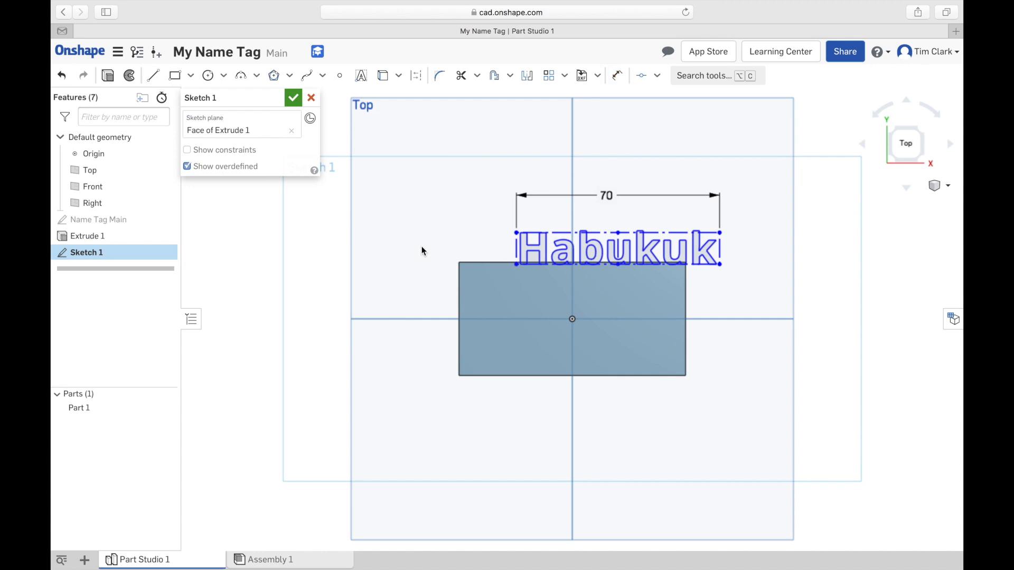
- Move the text by its control box onto the plate, roughly centred on the origin
drag(569, 243, 547, 270)
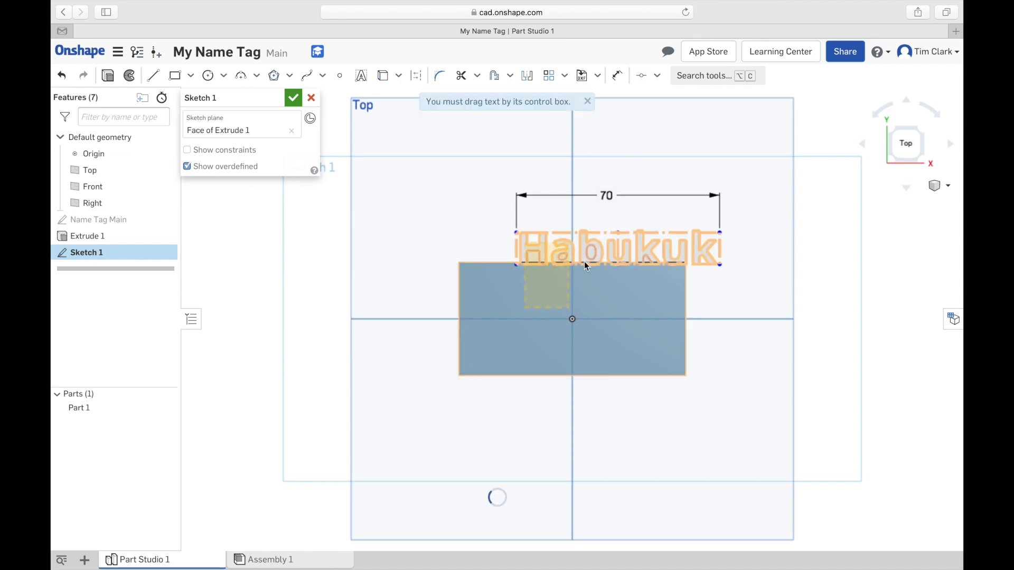
key(d)
click(600, 254)
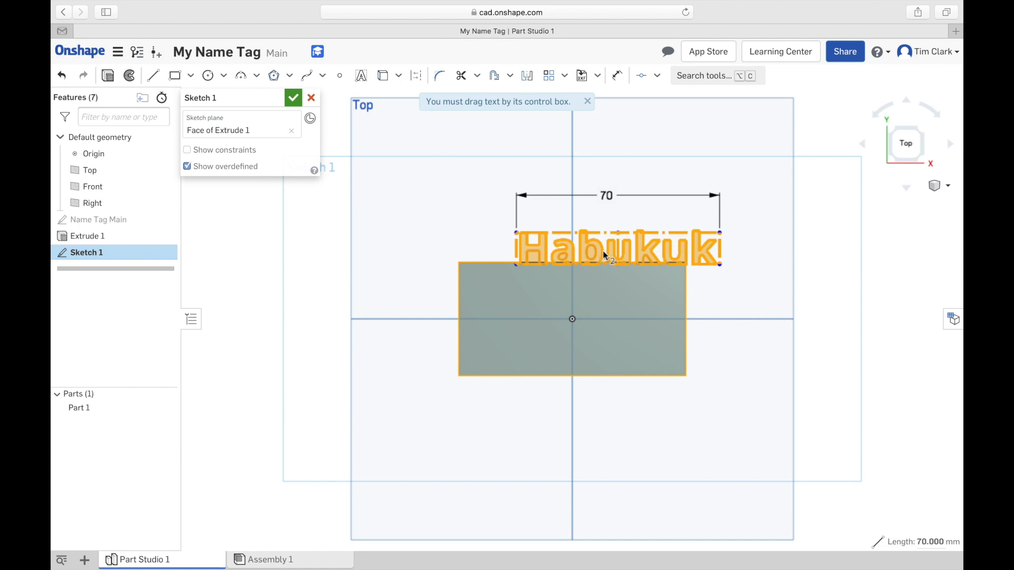
drag(600, 255, 494, 491)
click(790, 296)
drag(707, 243, 675, 335)
click(743, 270)
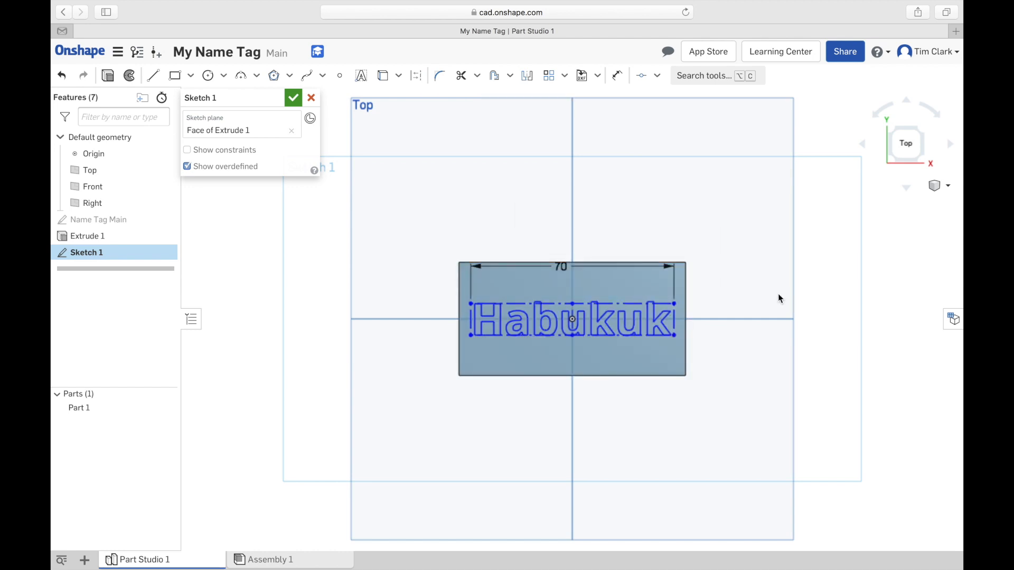
- Dimension the gap between the text box's right side and the plate's right edge to 4 mm
key(u)
click(675, 320)
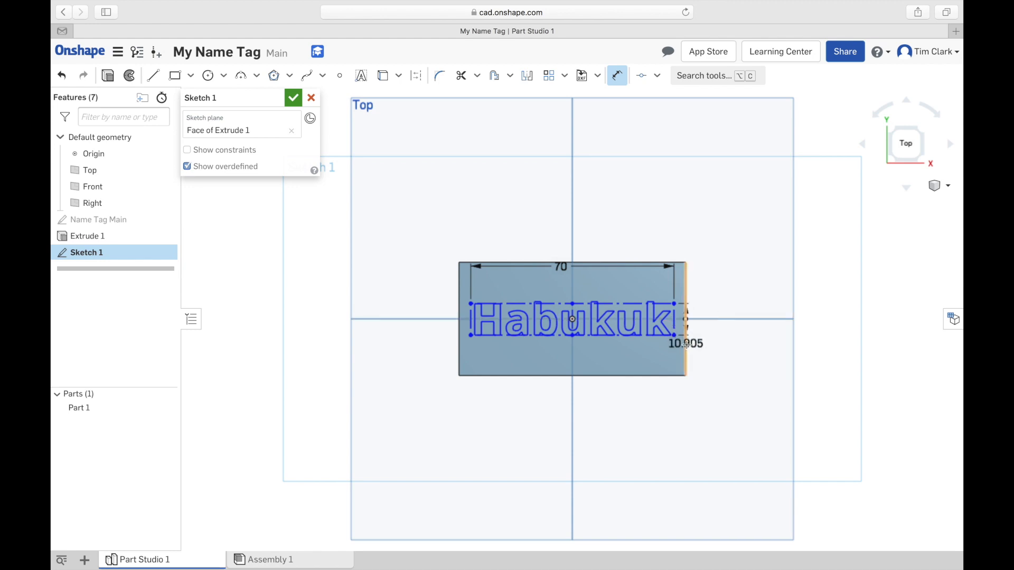
click(685, 345)
click(684, 238)
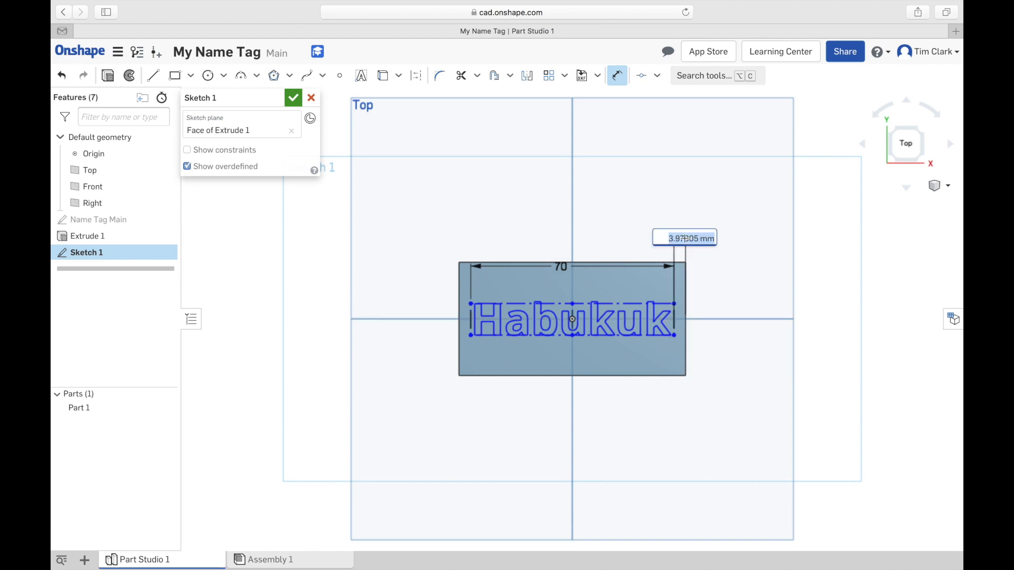
text(4)
key(Return)
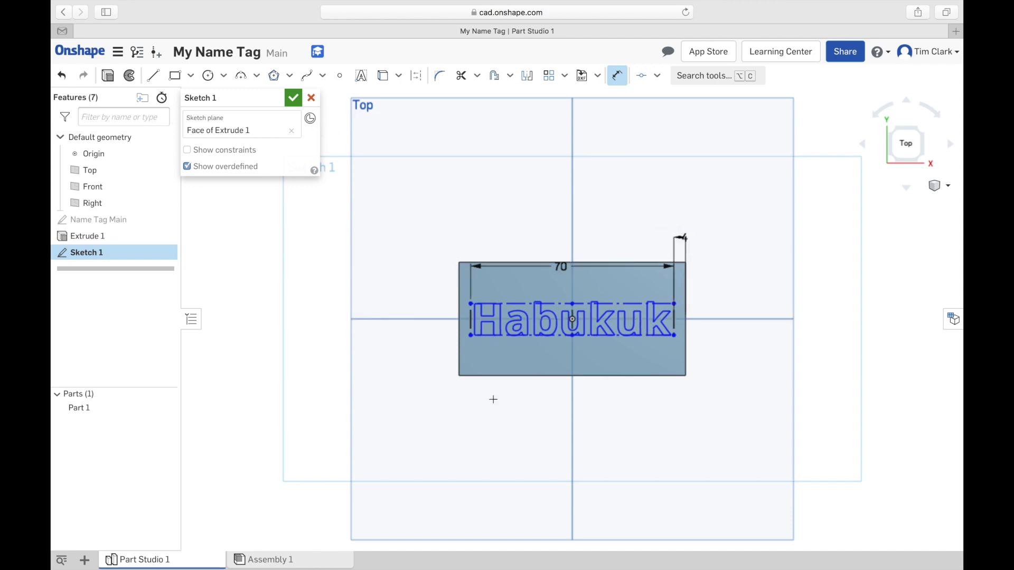
- Dimension the text box's lower side 8 mm from the plate's bottom edge and finish the sketch
click(522, 336)
click(581, 375)
click(717, 363)
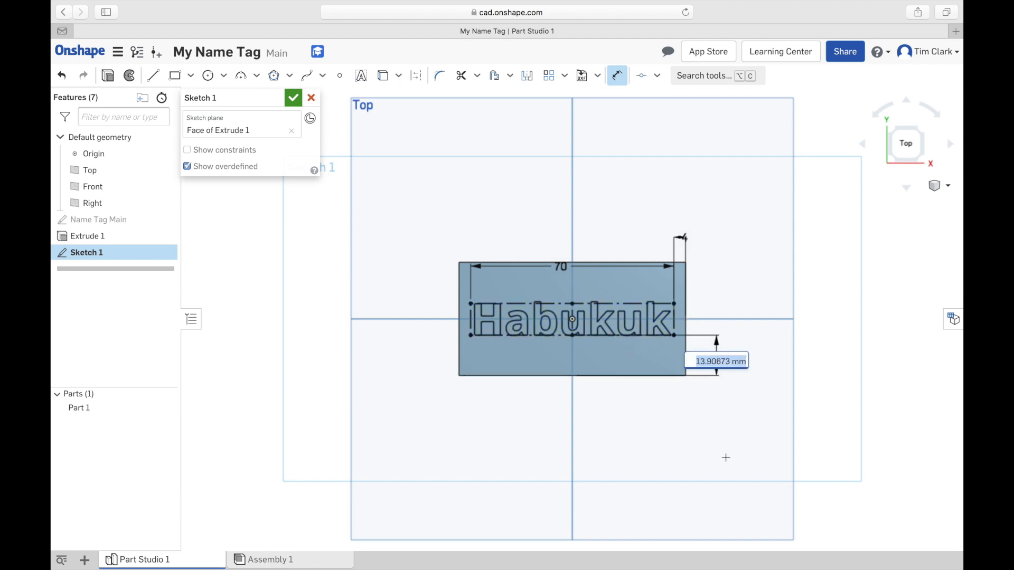
text(8)
key(Return)
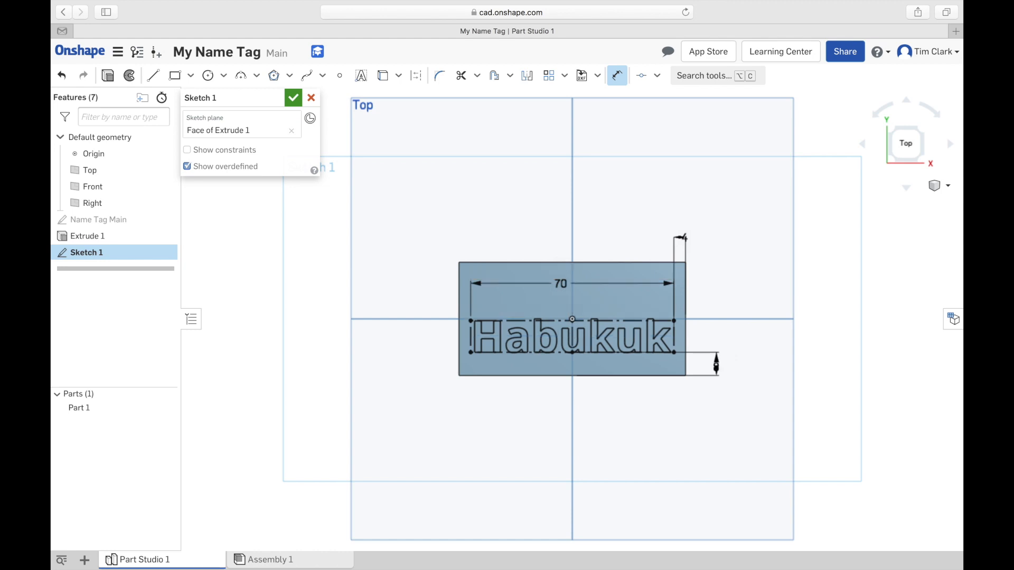
click(292, 100)
- Extrude the name text as raised letters added to the plate, with a blind depth of 2 mm
click(919, 131)
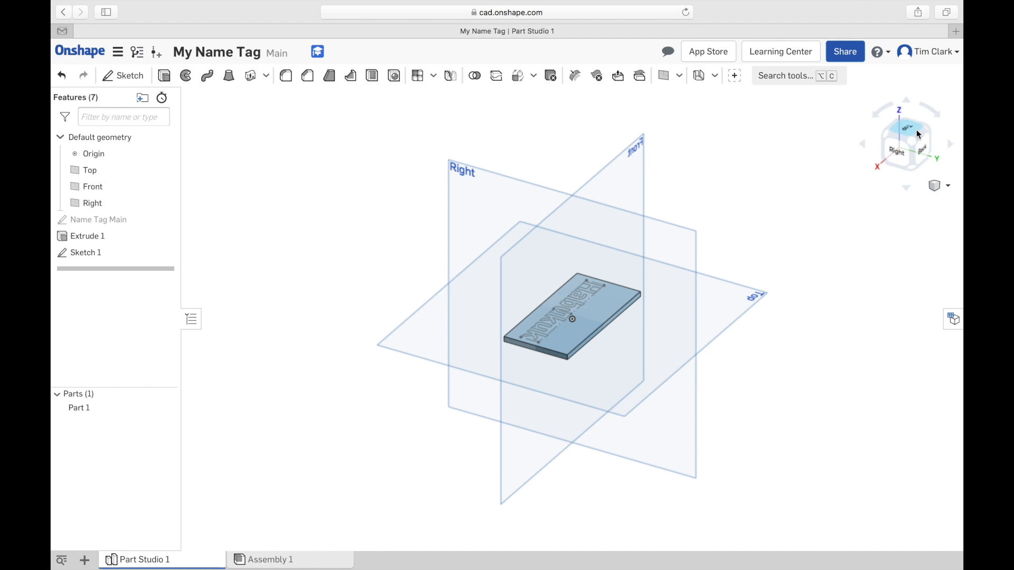
click(892, 140)
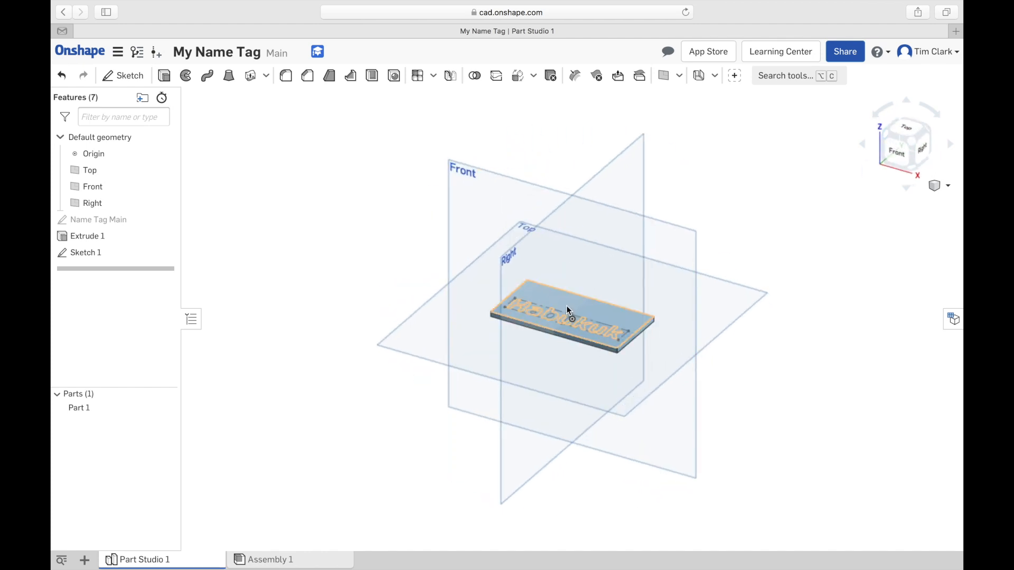
scroll(566, 305, up, 5)
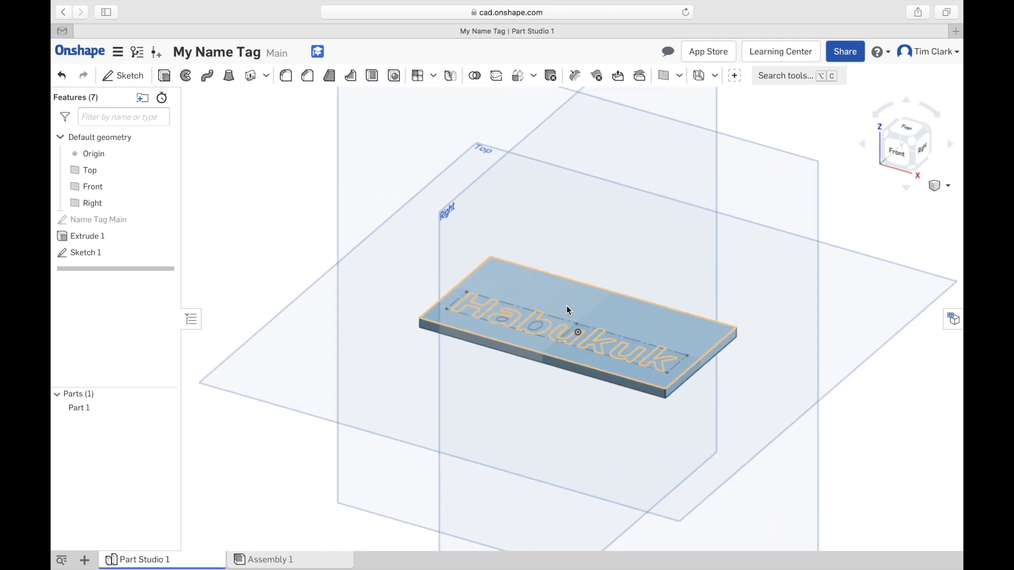
scroll(566, 305, up, 3)
click(500, 412)
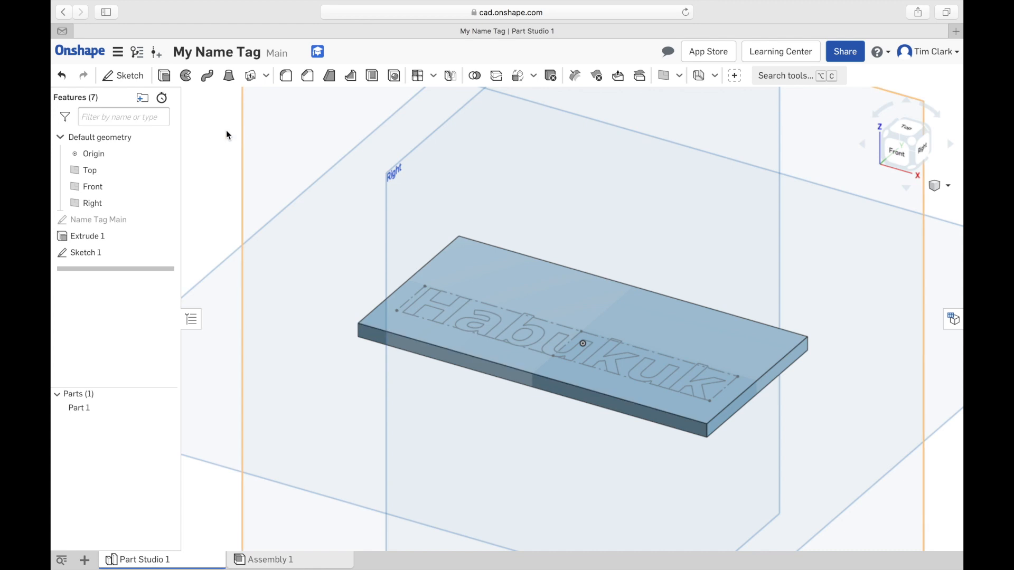
click(164, 76)
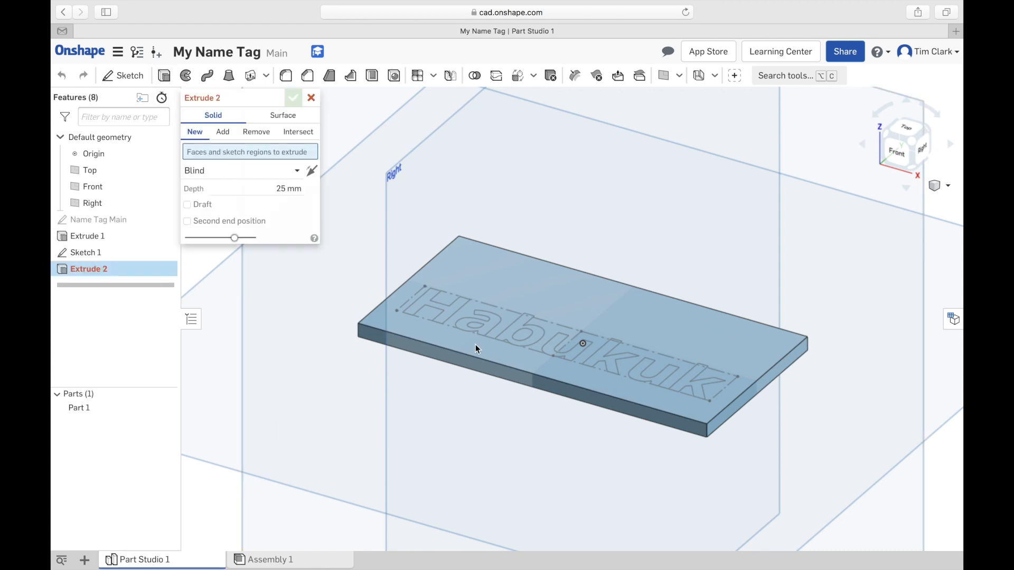
click(514, 335)
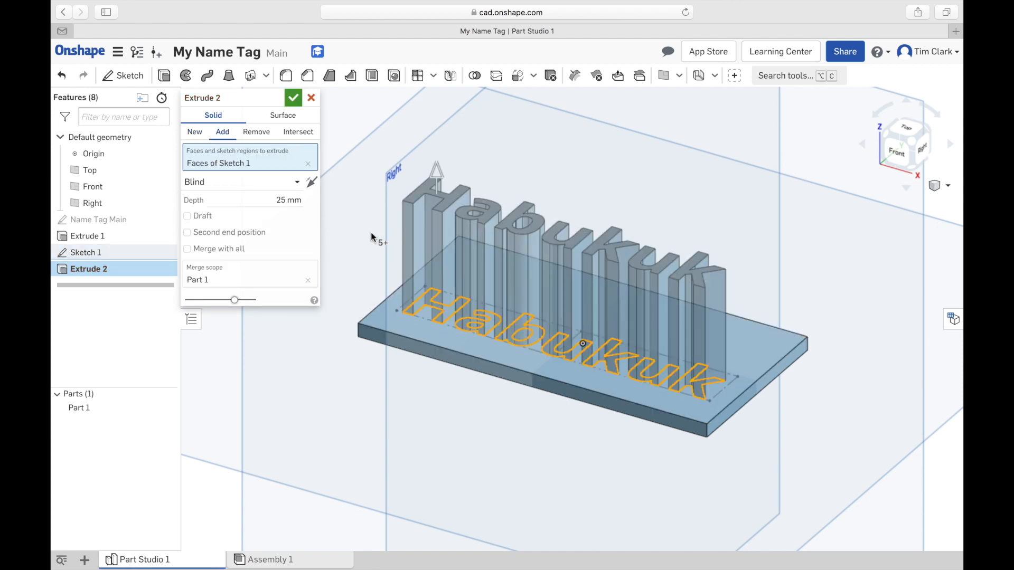
click(285, 200)
text(2)
click(293, 97)
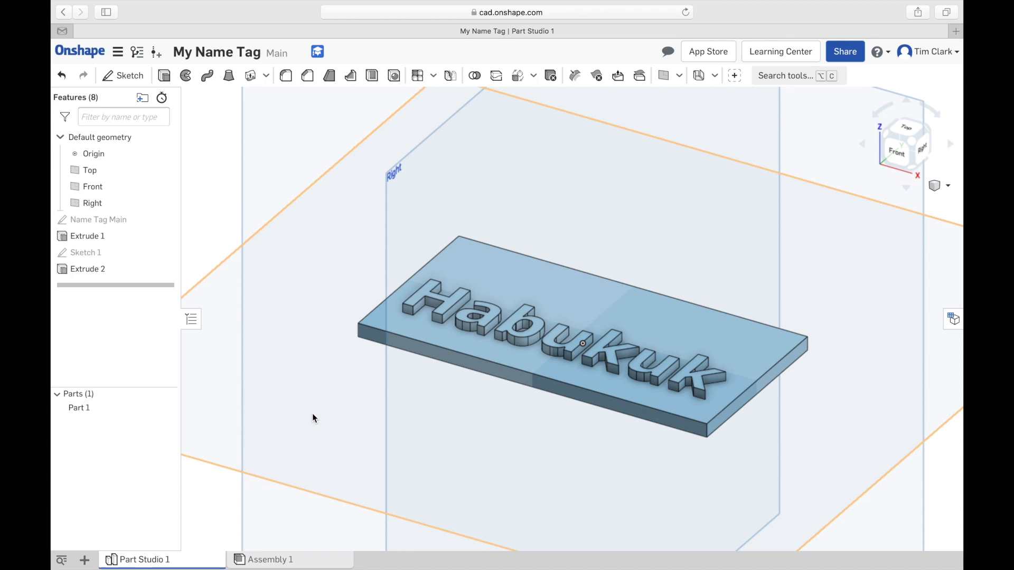
- Undo the raised-letter extrusion and cut the name text into the plate instead, as a blind Remove extrude 2 mm deep
click(62, 75)
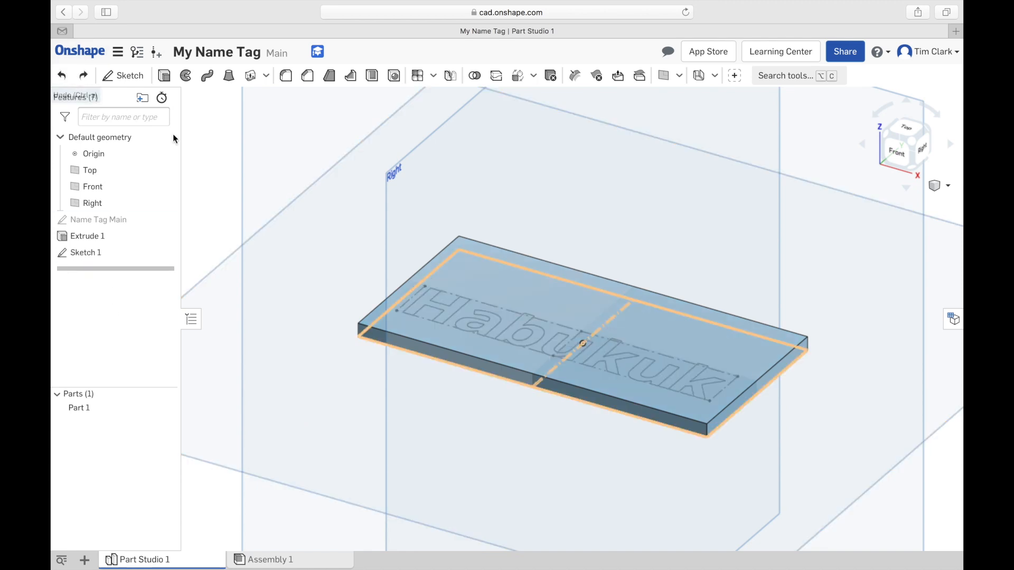
click(164, 76)
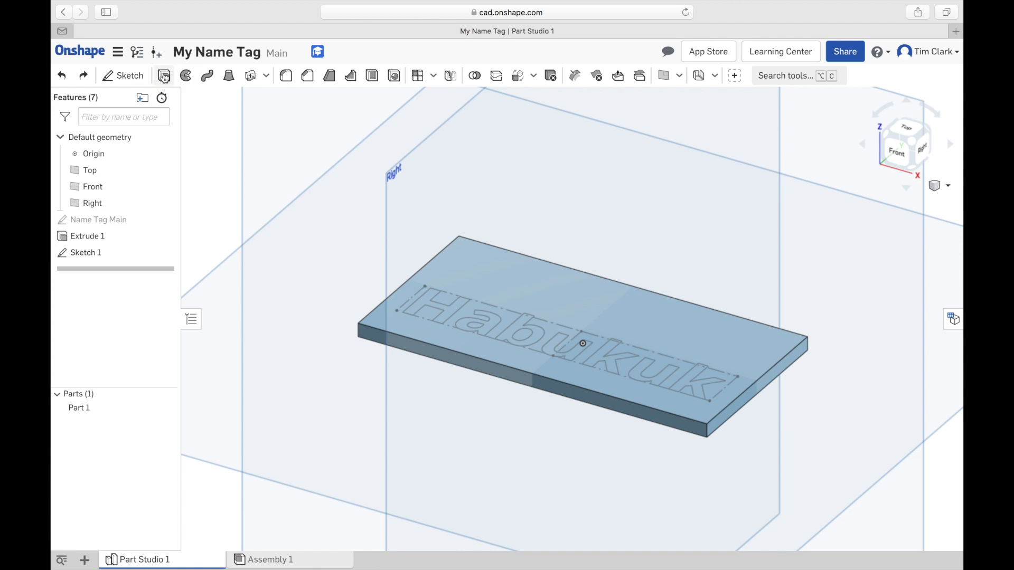
click(462, 315)
click(256, 132)
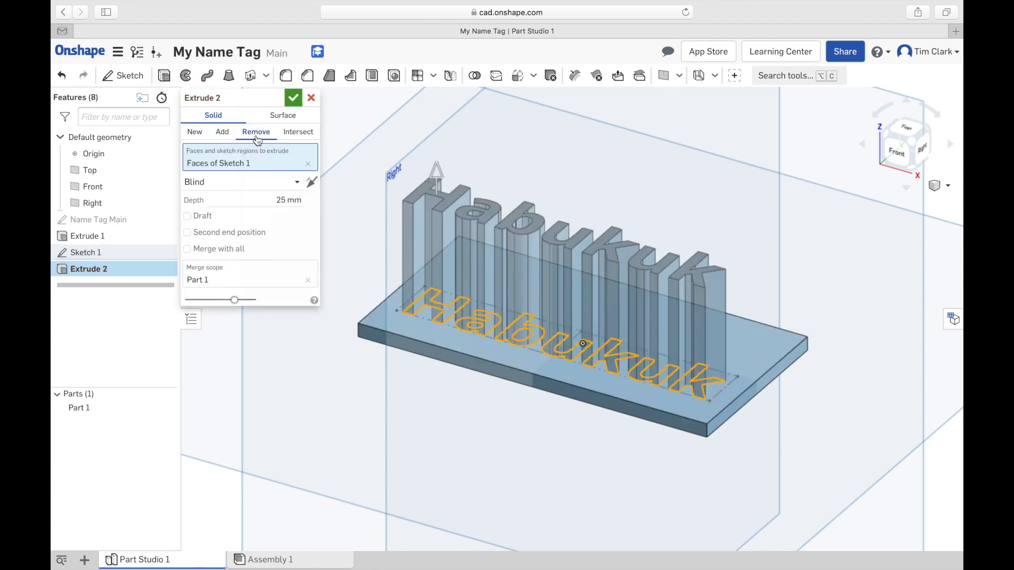
click(275, 199)
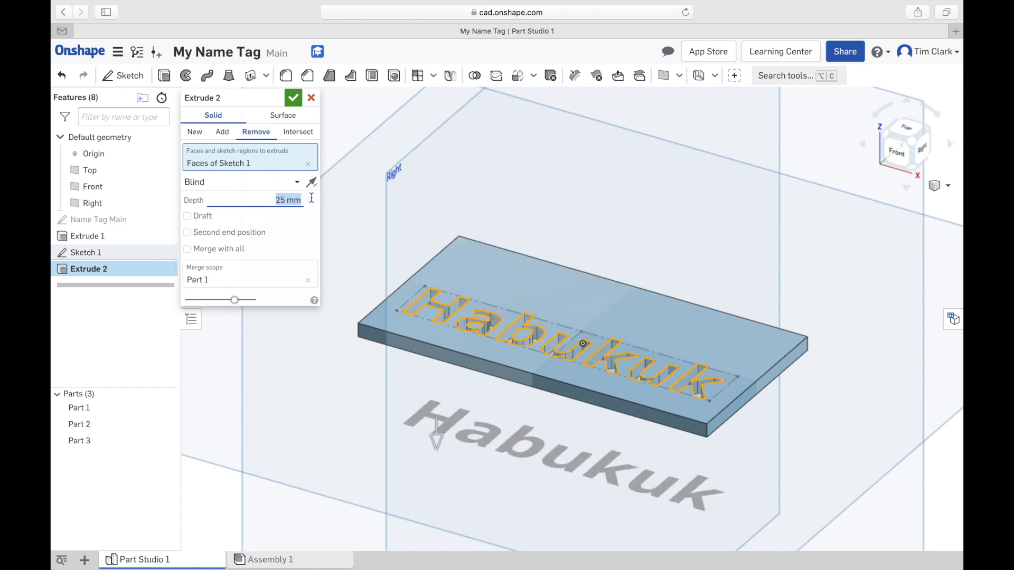
text(2)
click(292, 98)
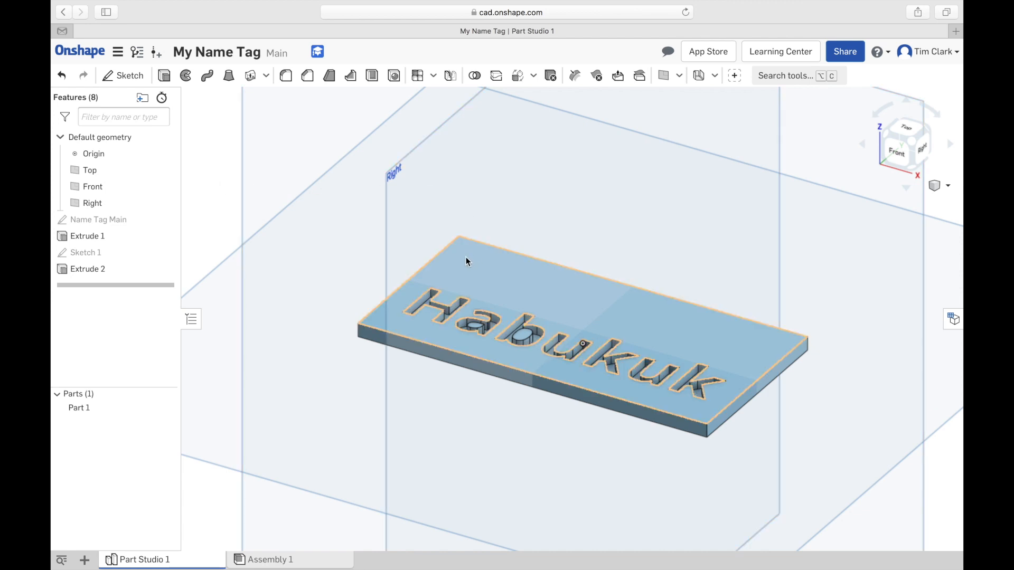
- Start a new sketch on the plate's top face, viewed from the top
click(123, 75)
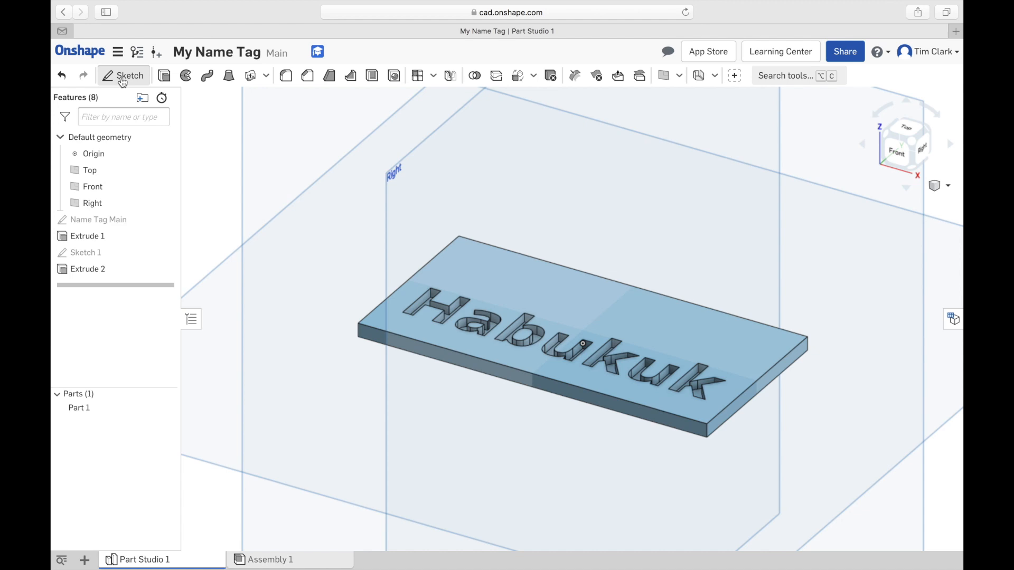
click(473, 272)
click(904, 129)
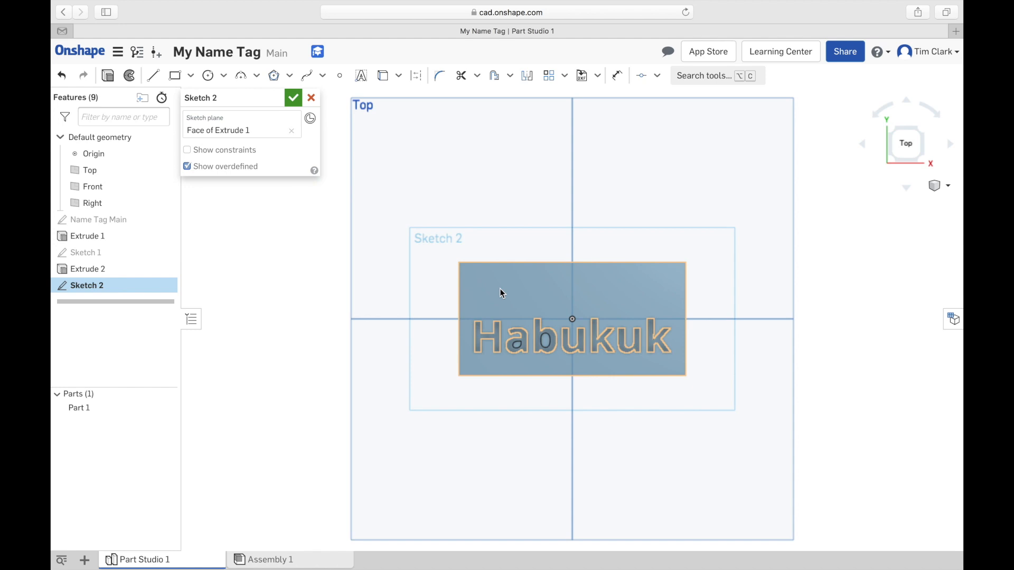
- Draw a circle about 4.2 mm in diameter near the plate's upper-left corner
scroll(467, 278, up, 3)
scroll(467, 277, up, 5)
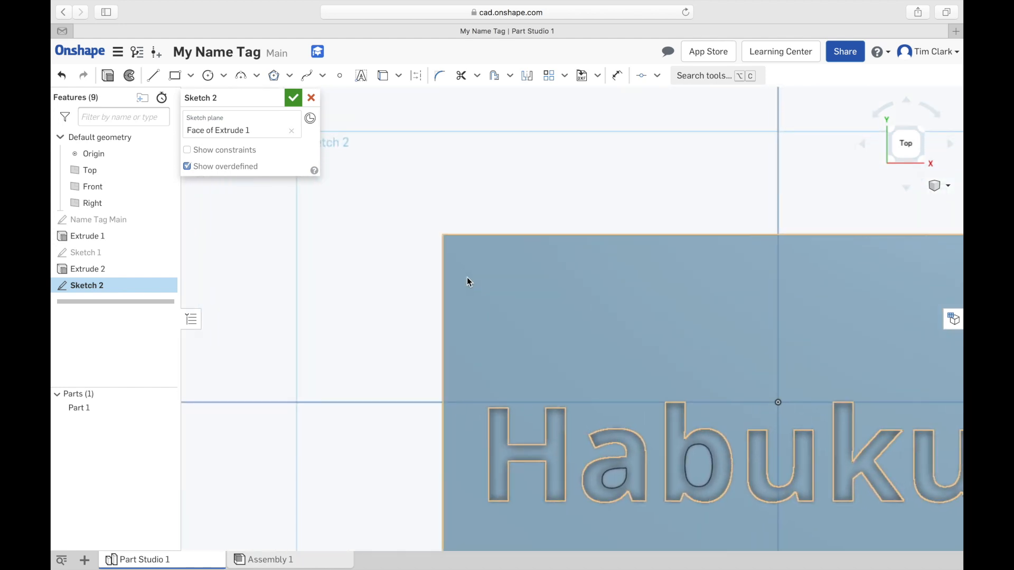
click(208, 76)
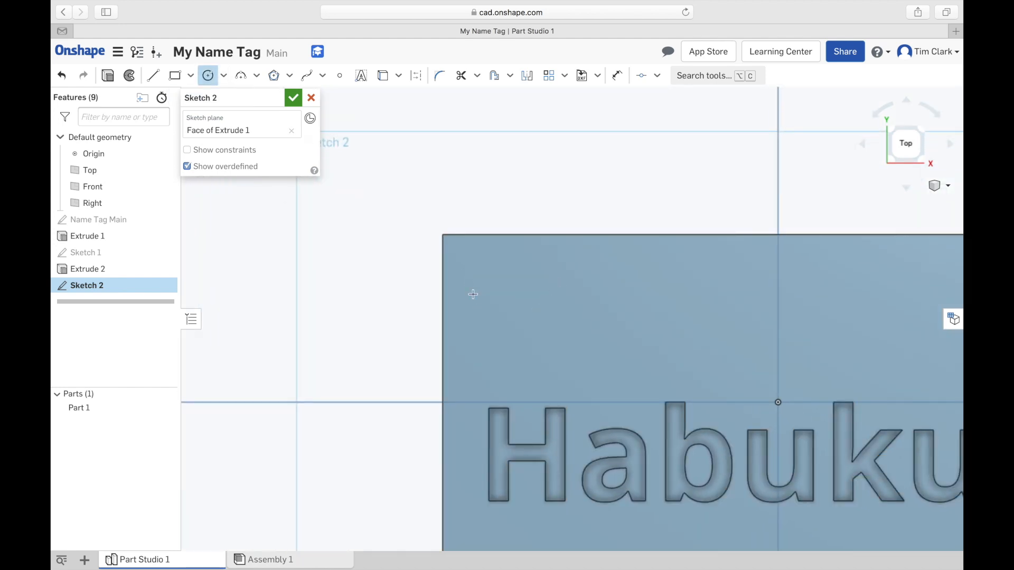
click(485, 266)
click(500, 279)
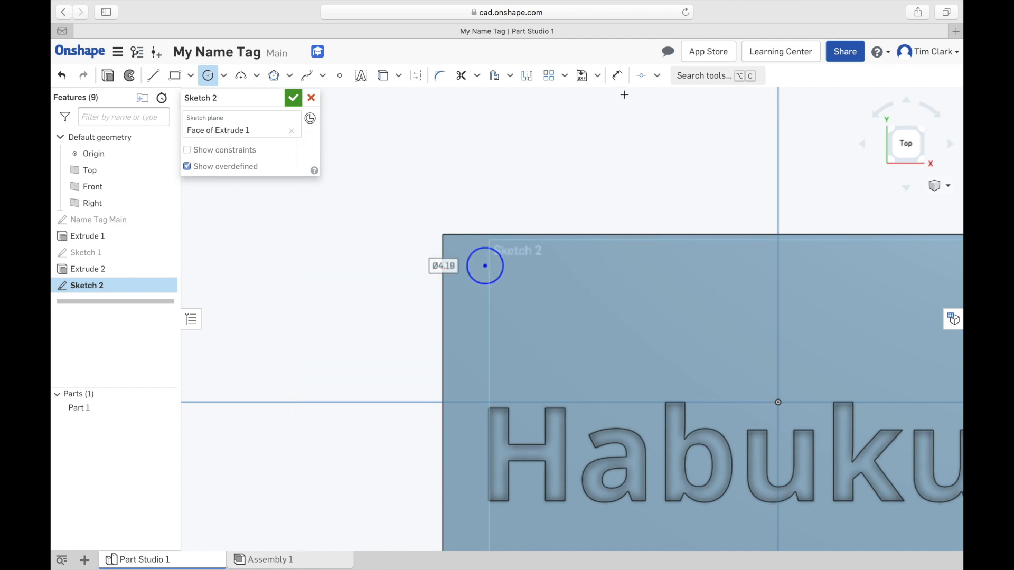
- Dimension the circle's diameter and set it to 3 mm
click(617, 75)
click(504, 275)
click(535, 211)
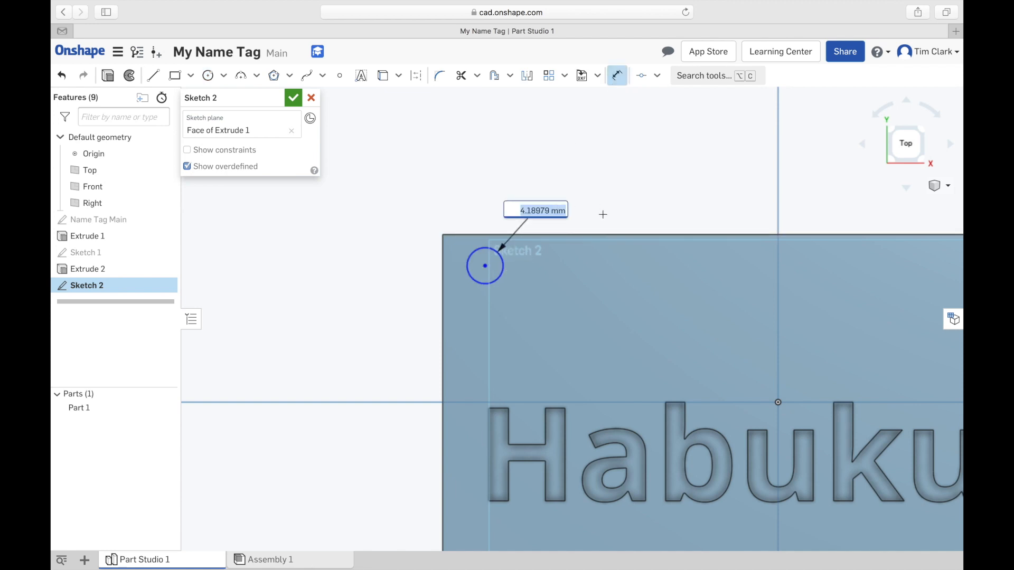
text(3)
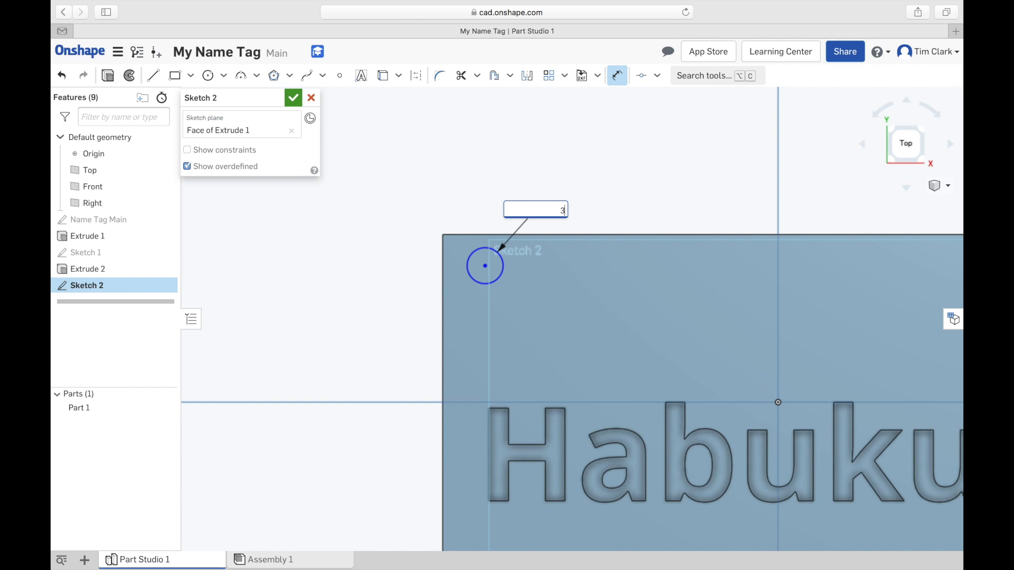
key(Return)
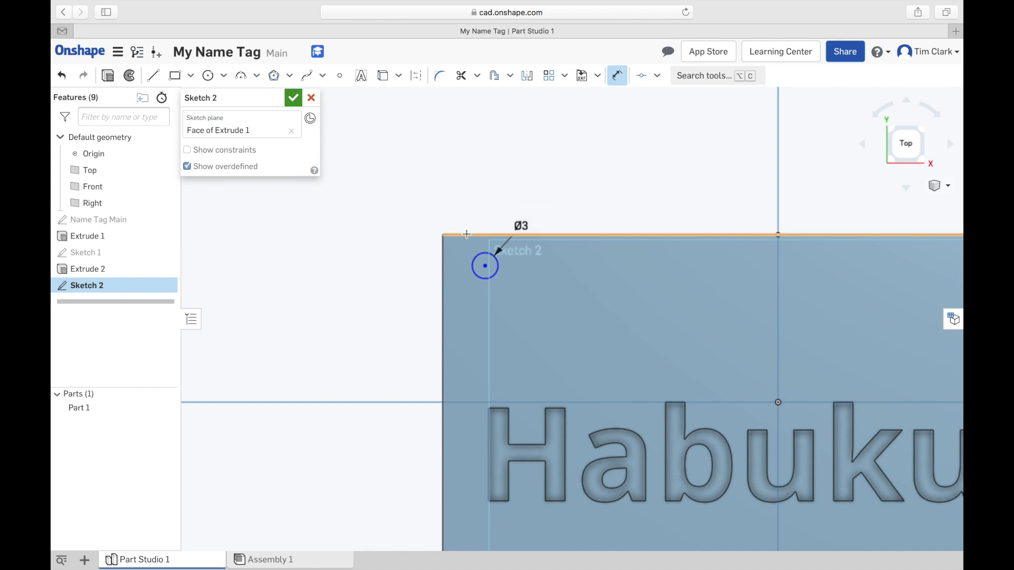
- Dimension the circle's center 5 mm from both the plate's top edge and its left edge, and finish the sketch
click(485, 266)
click(412, 249)
text(5)
key(Return)
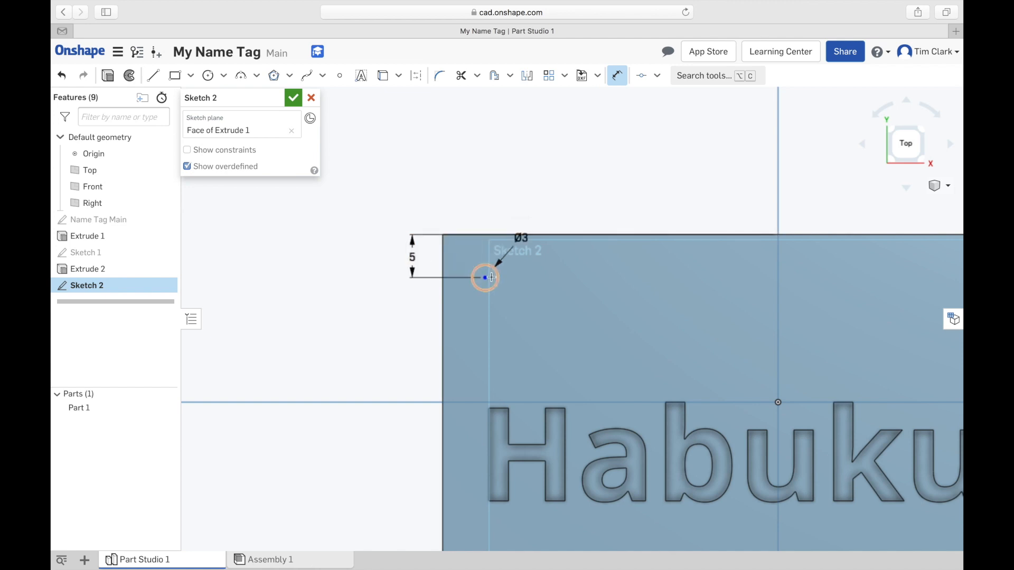
click(485, 278)
click(443, 295)
click(467, 202)
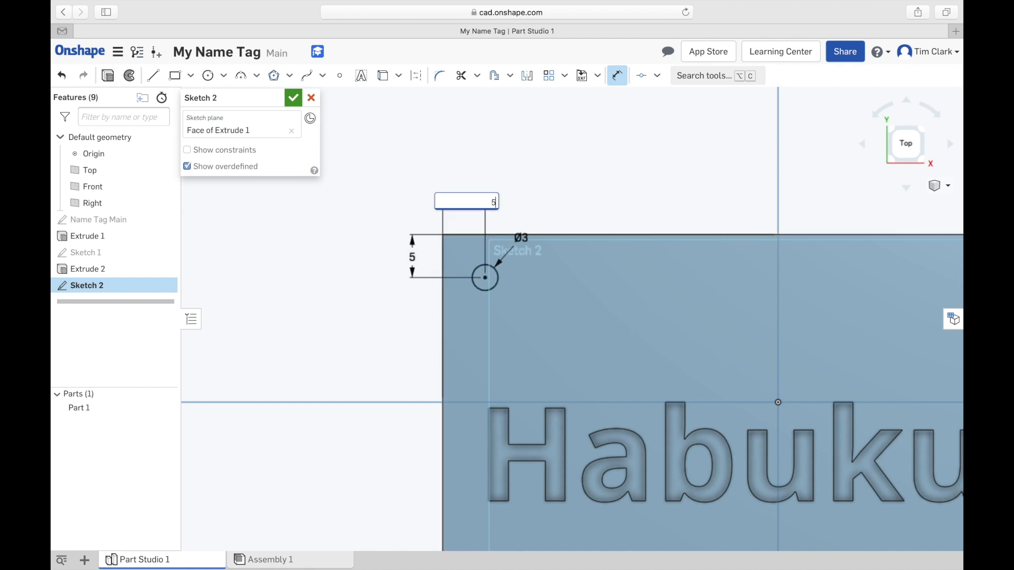
text(5)
key(Return)
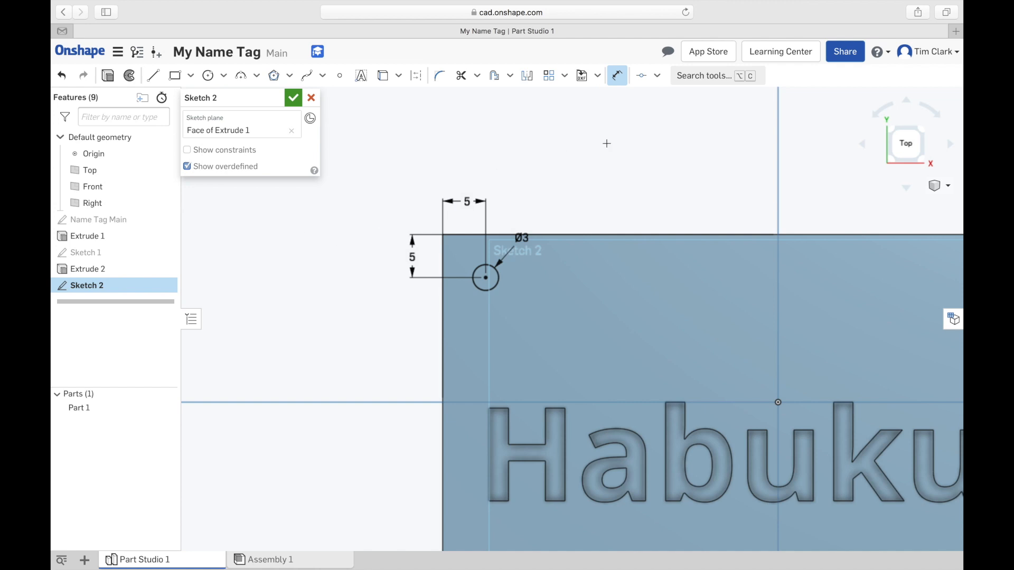
click(294, 98)
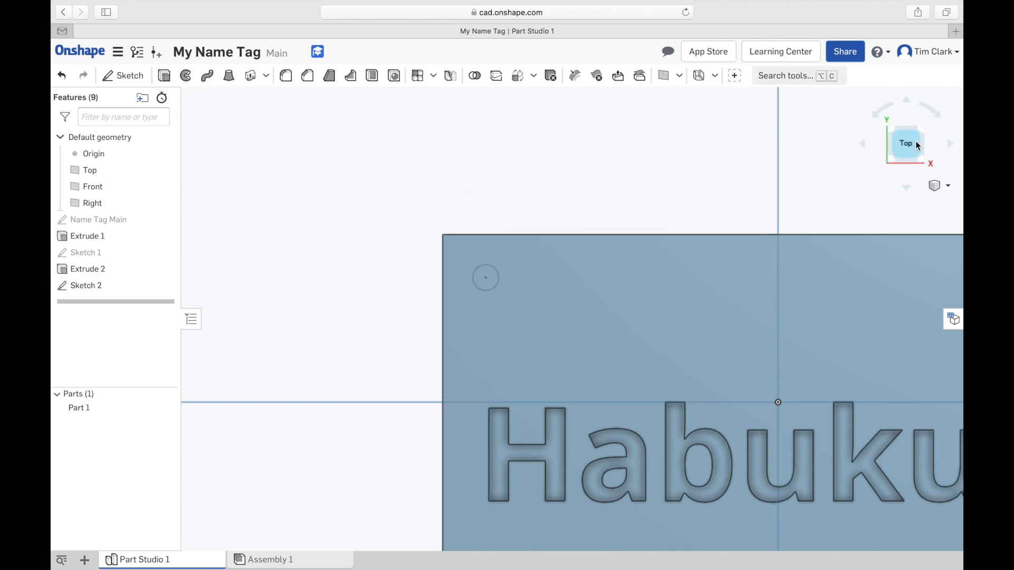
- Cut the circle through the plate as a hole with a blind Remove extrude 25 mm deep
click(921, 157)
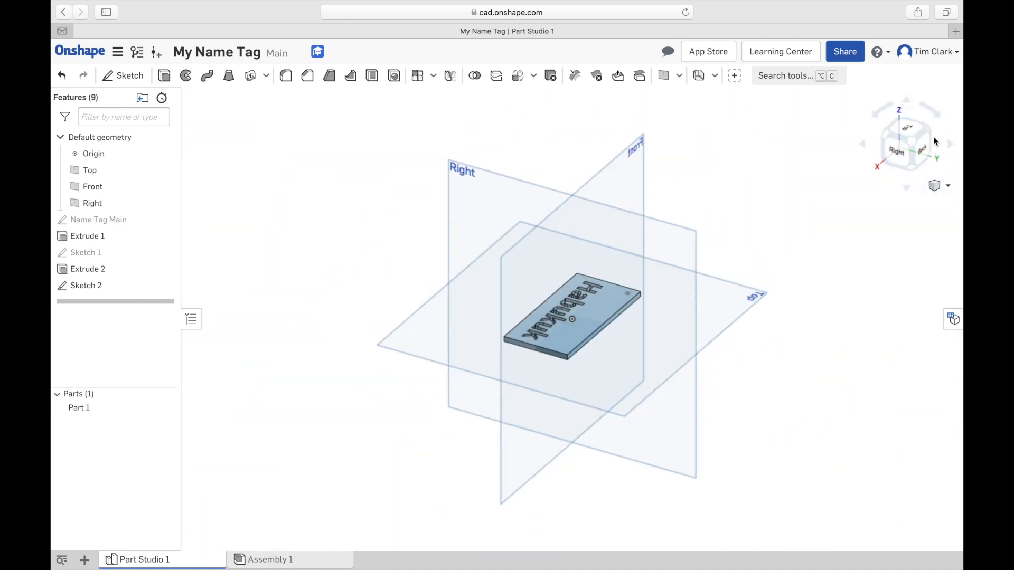
click(931, 130)
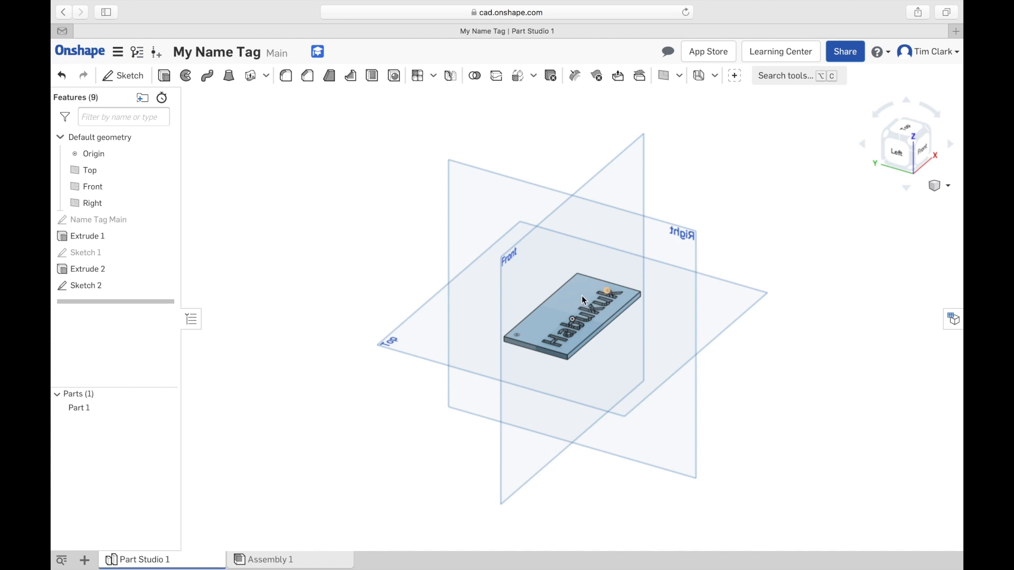
scroll(508, 343, up, 5)
scroll(509, 343, up, 5)
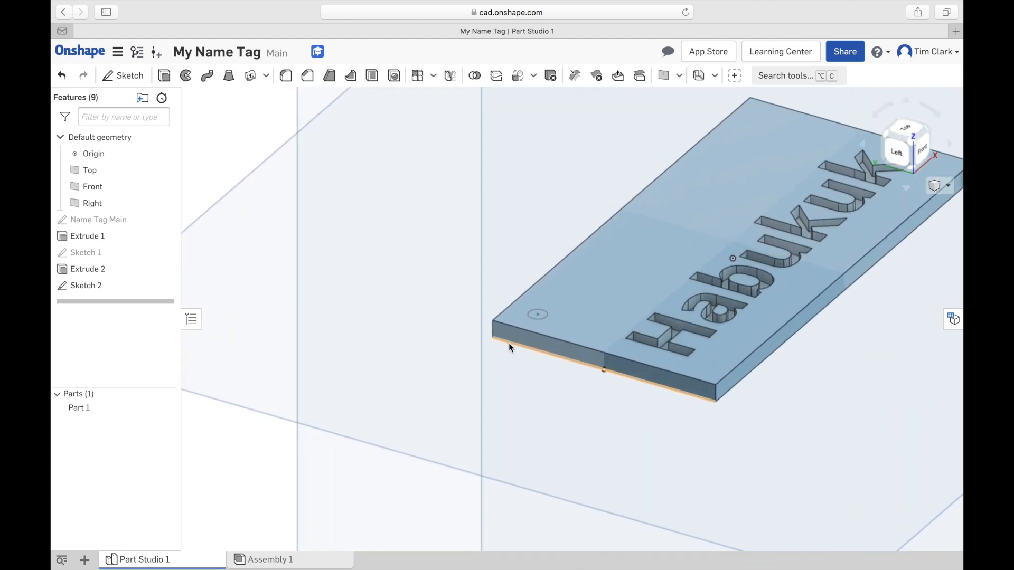
click(163, 75)
click(560, 288)
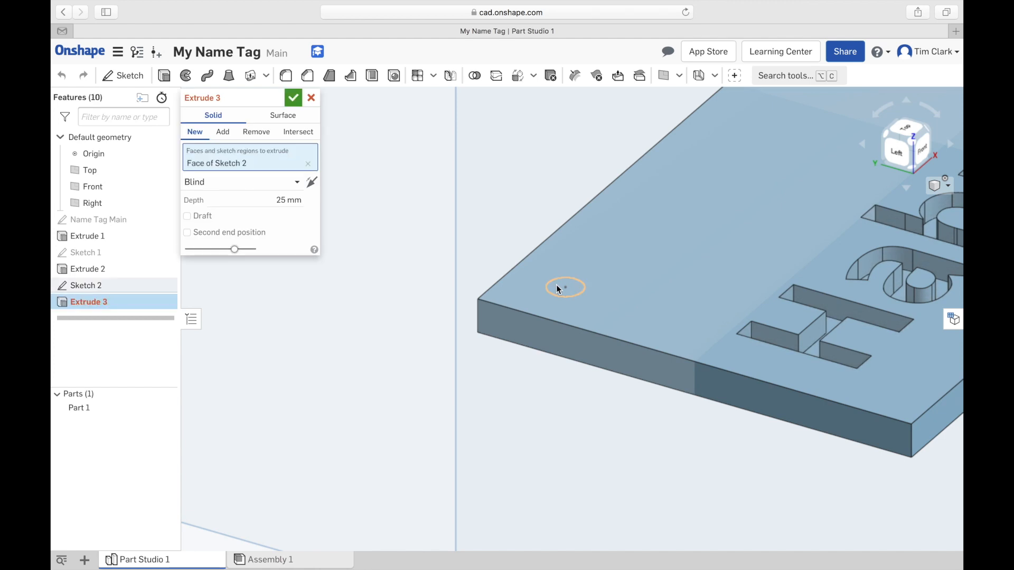
click(256, 131)
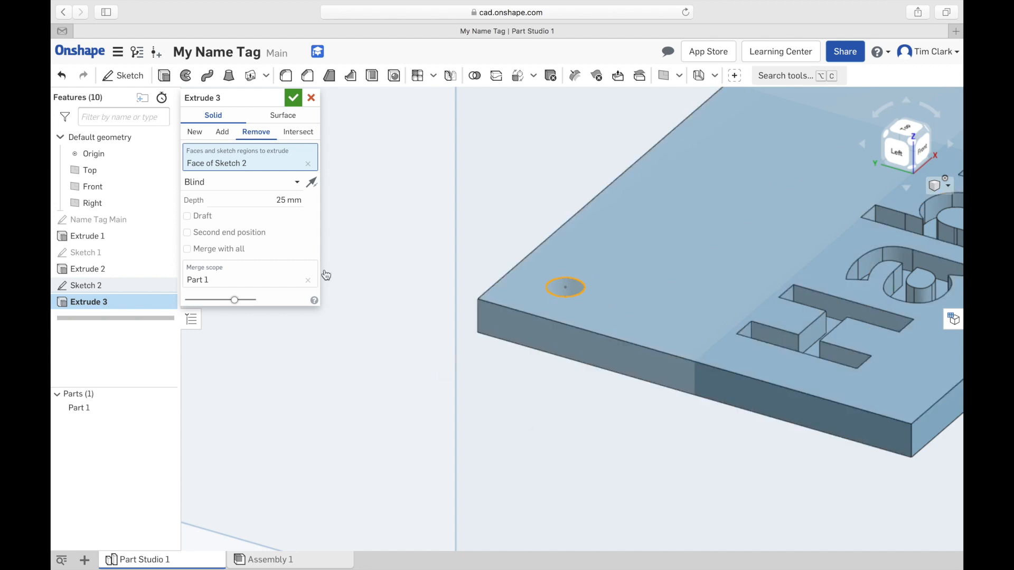
click(294, 98)
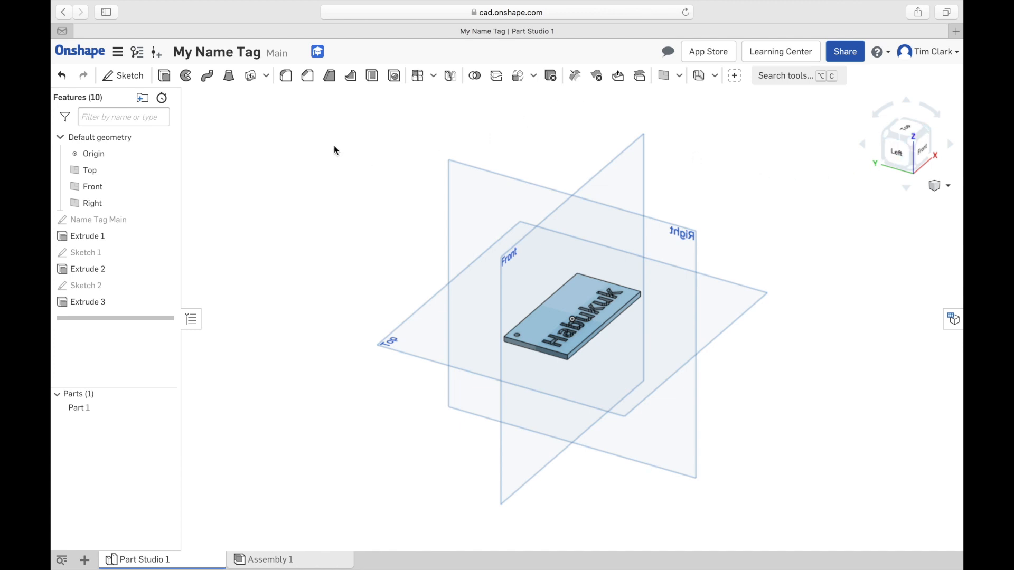
- Fillet the vertical edge at the plate's upper-right corner with a circular radius of about 31.9 mm, and check the rounded shape from the front
click(285, 79)
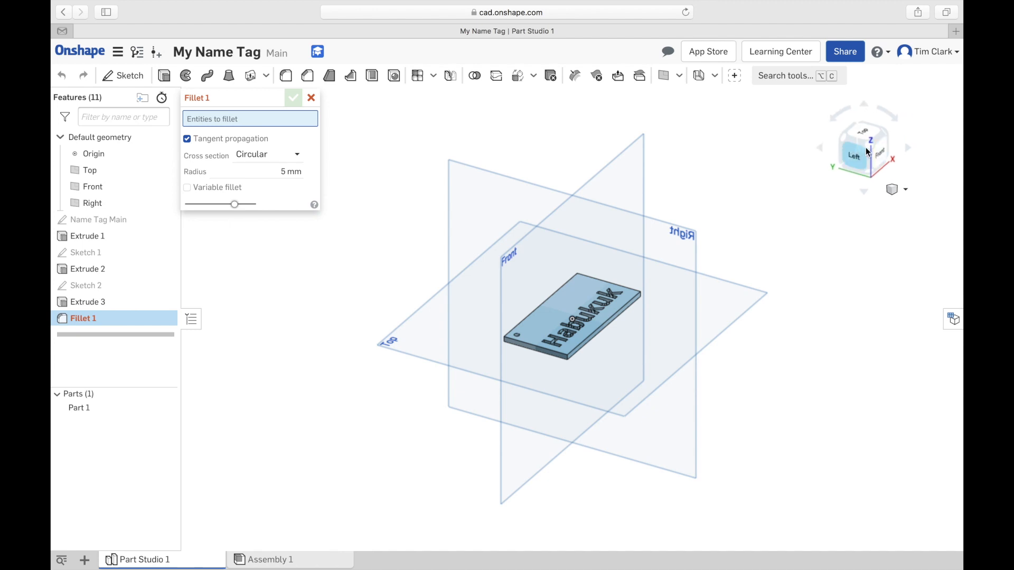
click(885, 134)
click(888, 138)
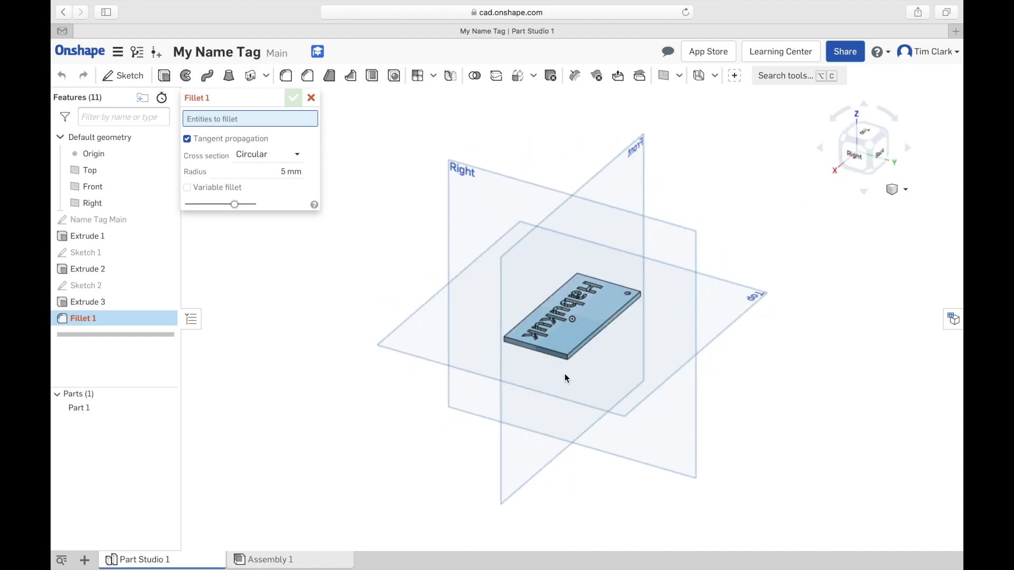
scroll(570, 369, up, 5)
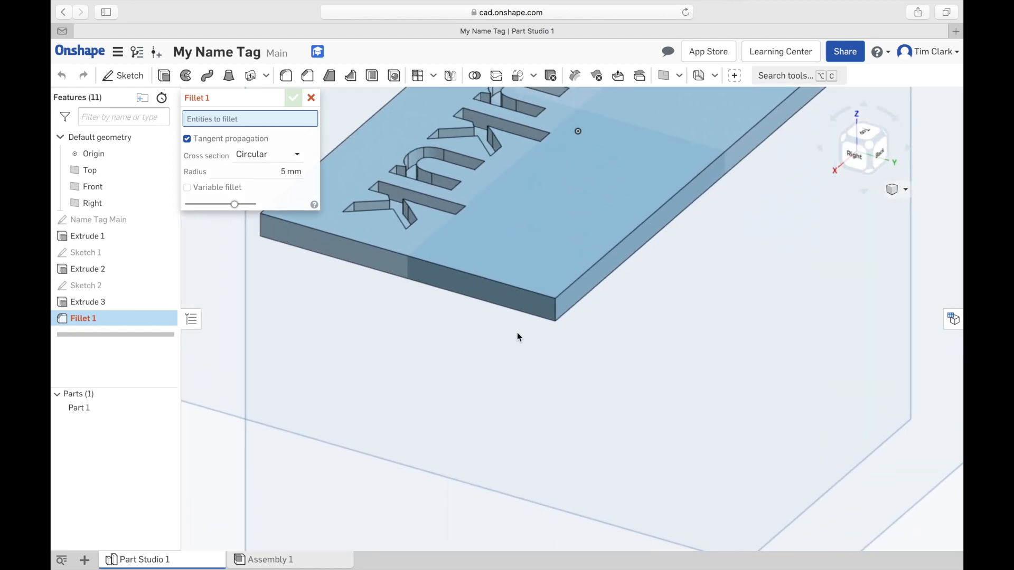
click(554, 311)
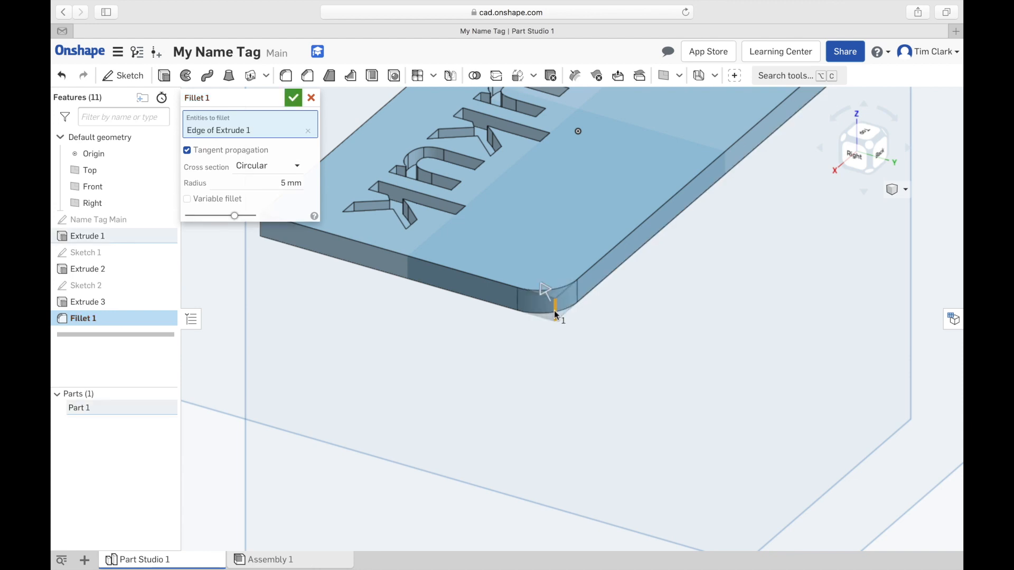
drag(545, 293, 518, 242)
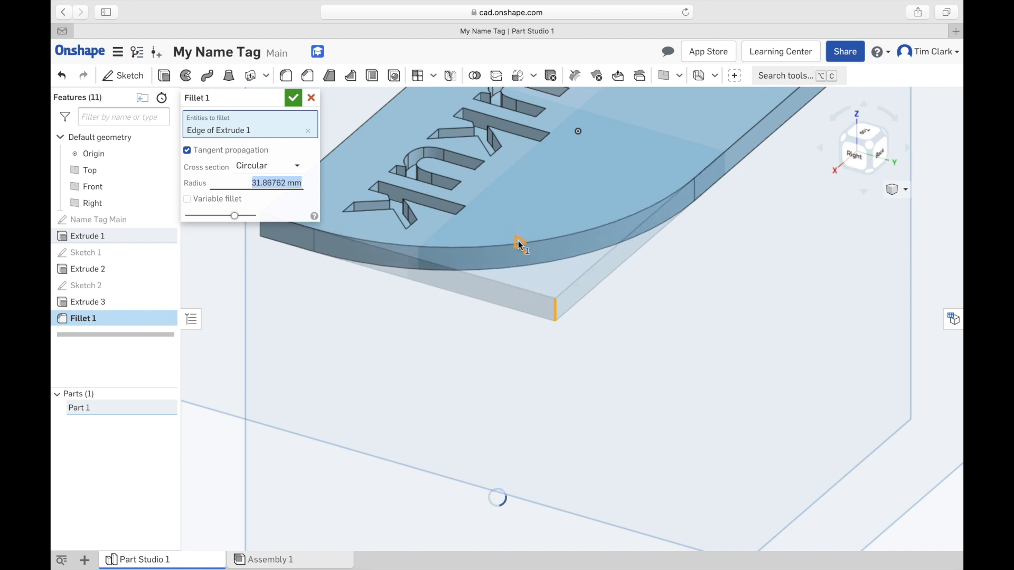
click(293, 98)
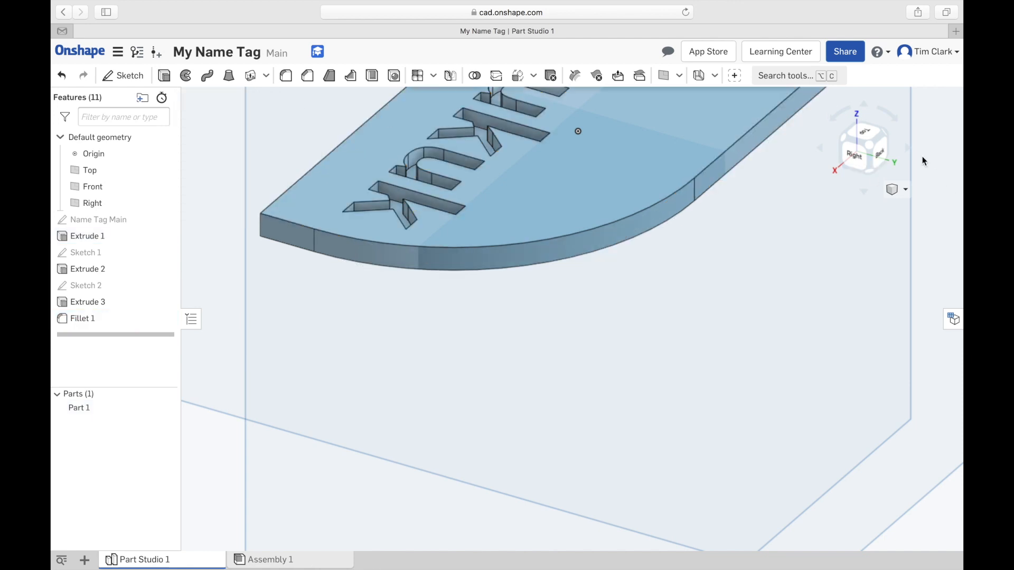
click(885, 136)
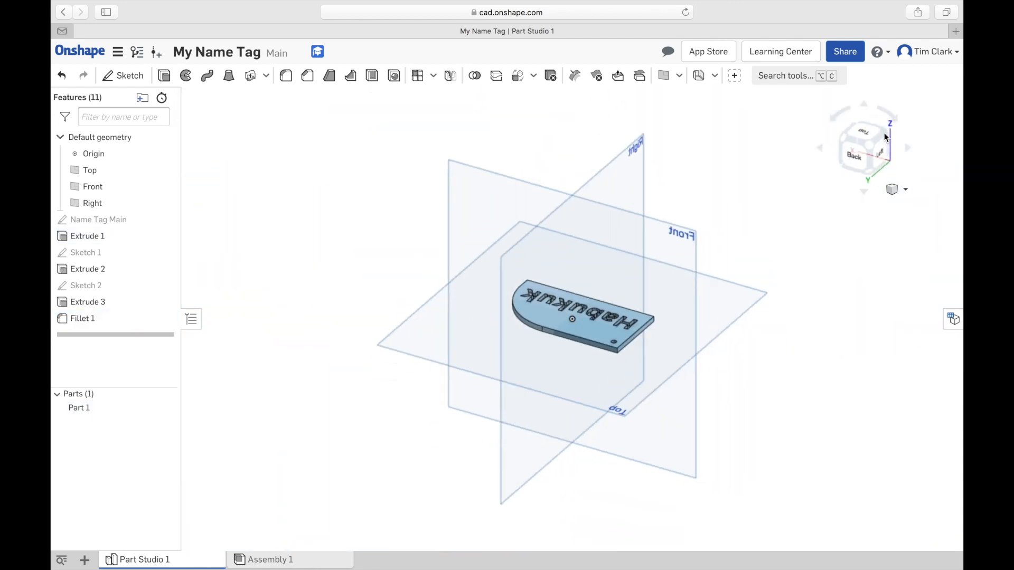
click(886, 138)
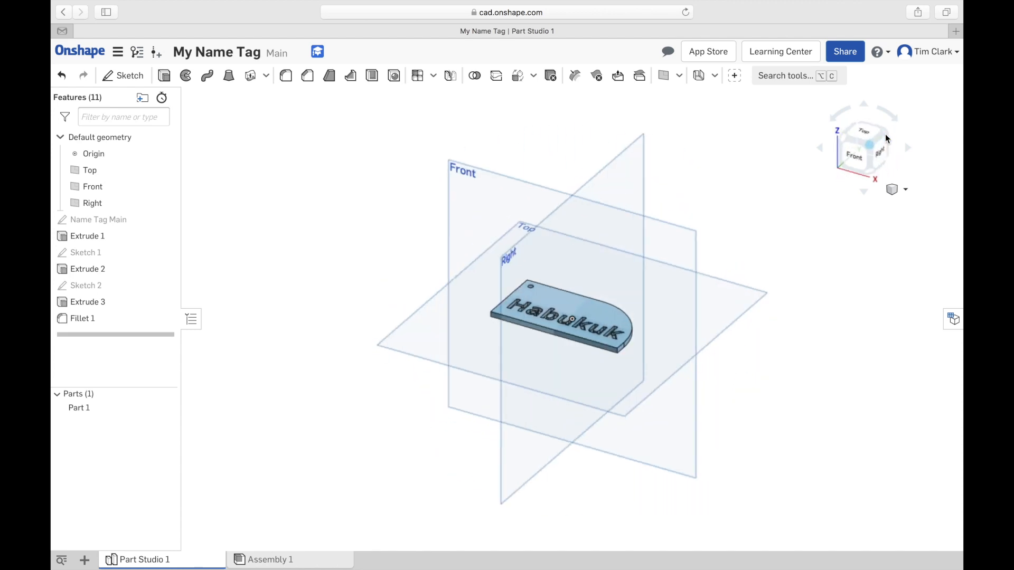
scroll(607, 335, up, 5)
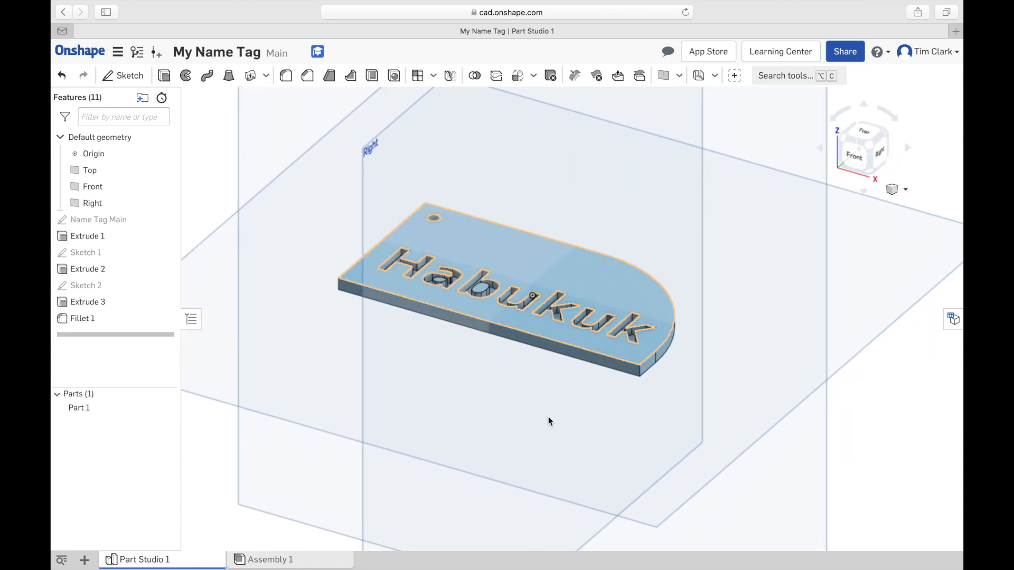